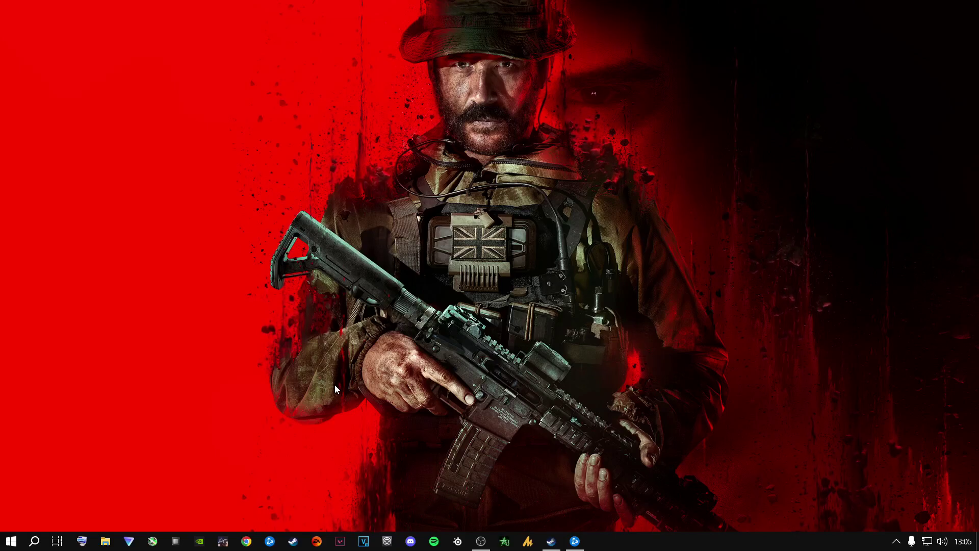
# Switch from Steam to Battle.net's Call of Duty page and open its game options menu
pyautogui.click(551, 541)
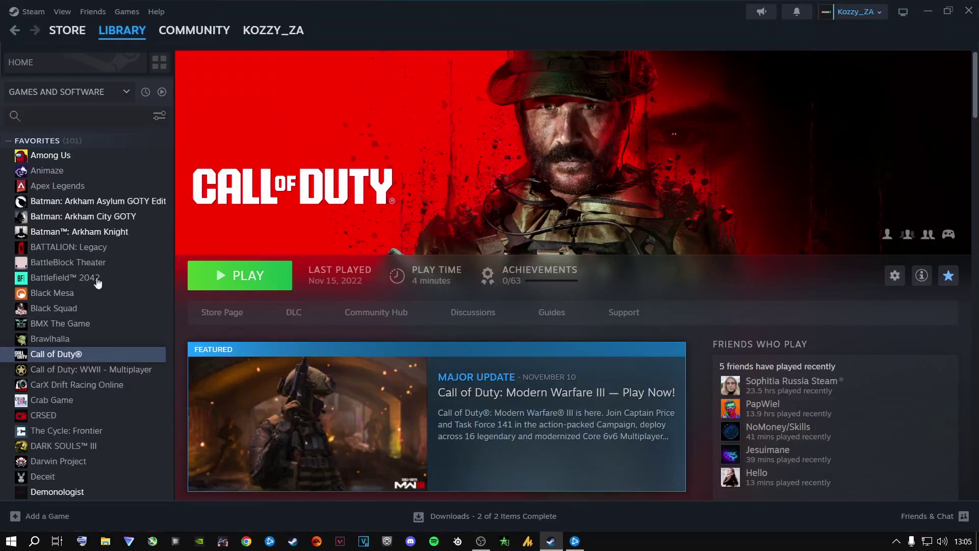
pyautogui.click(937, 12)
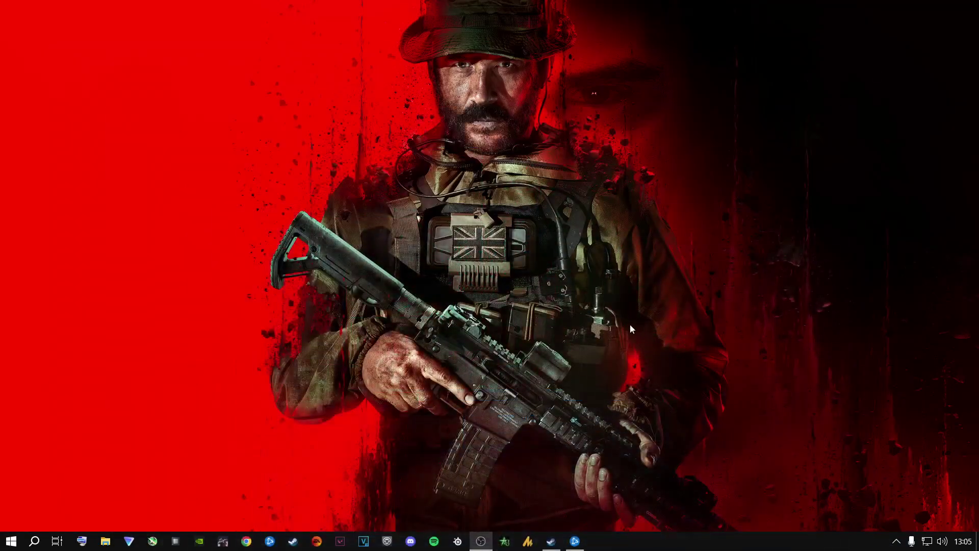
pyautogui.click(576, 539)
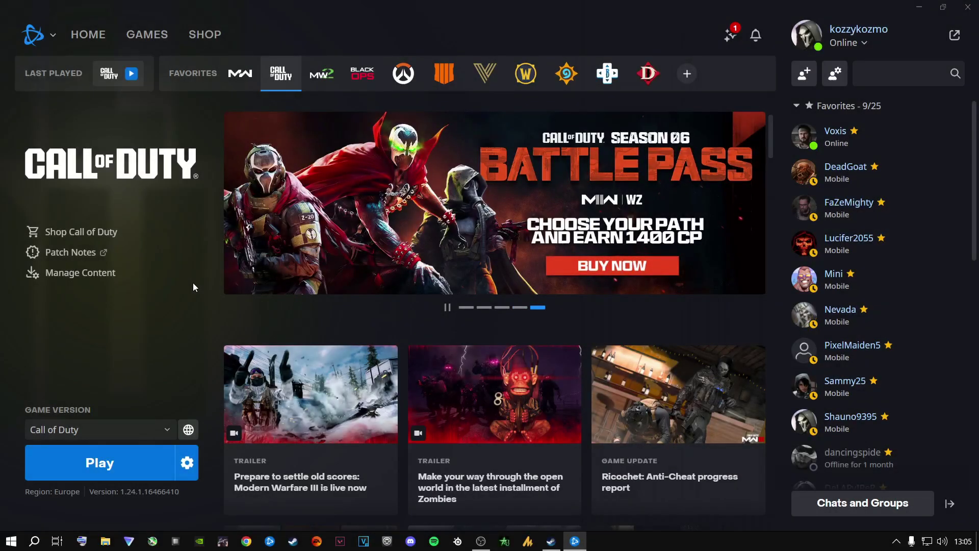
pyautogui.click(187, 462)
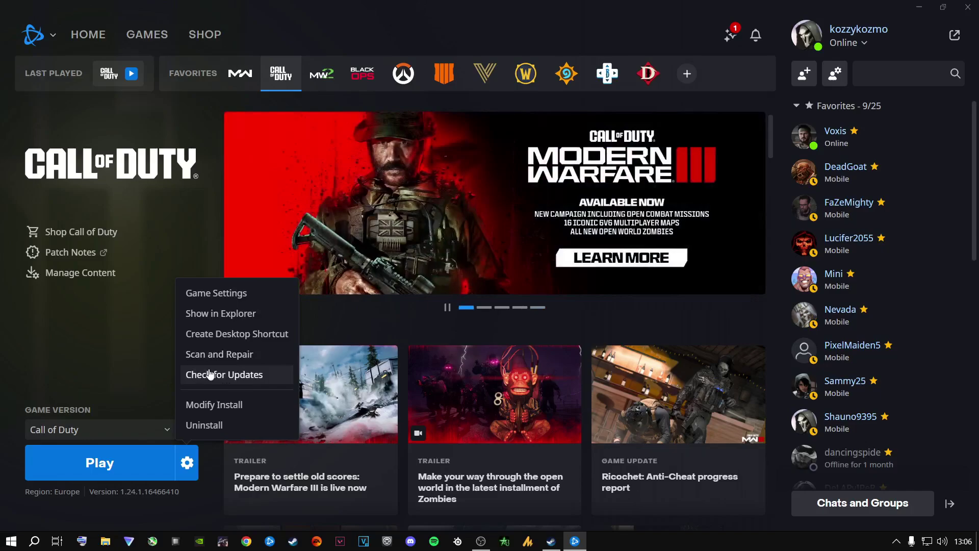
# Run Check for Updates on Call of Duty, then show its install folder in Explorer
pyautogui.click(210, 374)
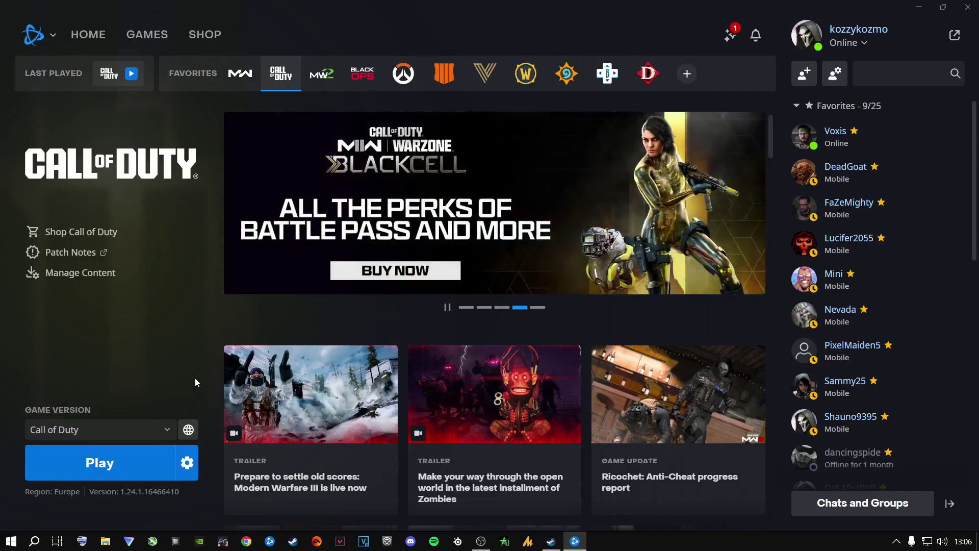
pyautogui.click(187, 464)
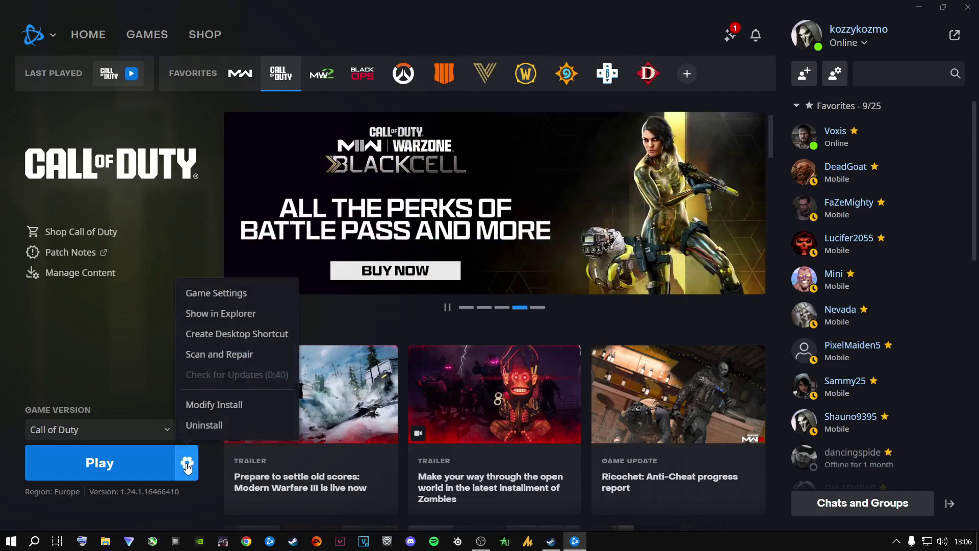
pyautogui.click(240, 313)
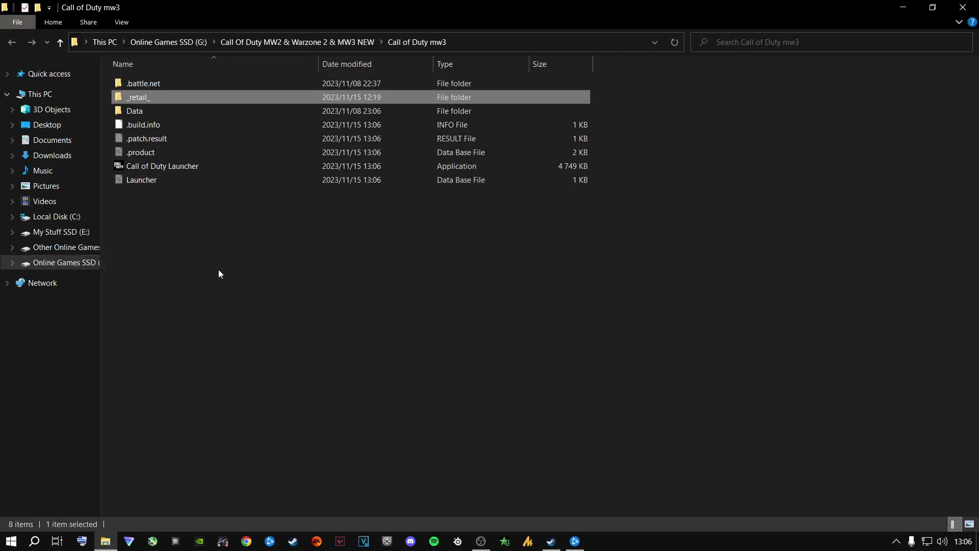
# Browse G:\Call Of Duty MW2 & Warzone 2 & MW3 NEW\Call of Duty mw3\_retail_ and select cod
pyautogui.click(76, 263)
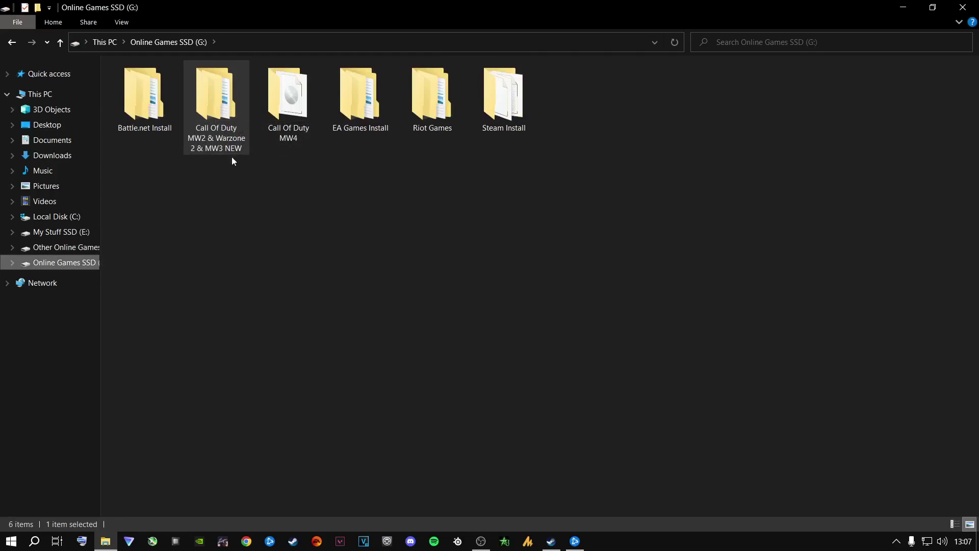
pyautogui.rightClick(215, 116)
pyautogui.click(243, 126)
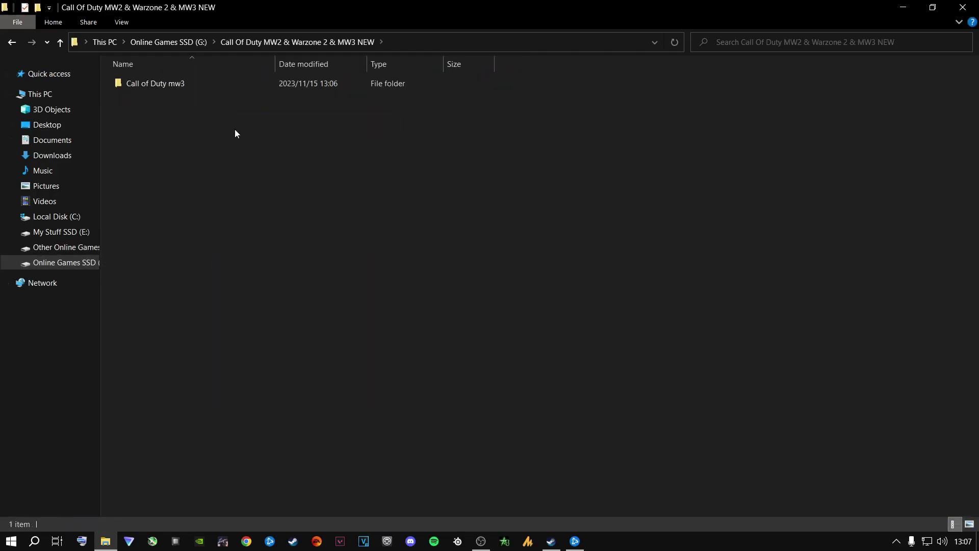
pyautogui.doubleClick(143, 86)
pyautogui.click(143, 99)
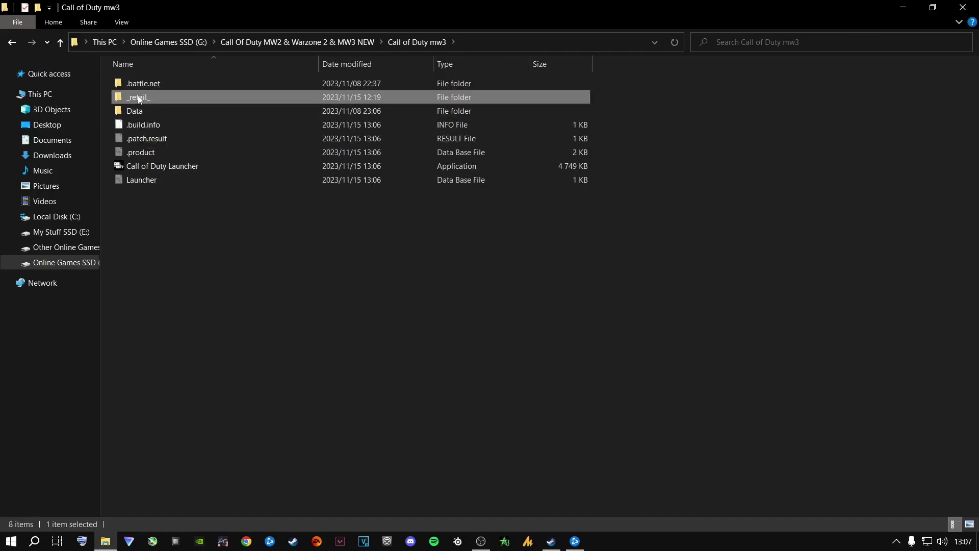
pyautogui.doubleClick(139, 99)
pyautogui.scroll(-7, 179, 224)
pyautogui.scroll(-3, 176, 233)
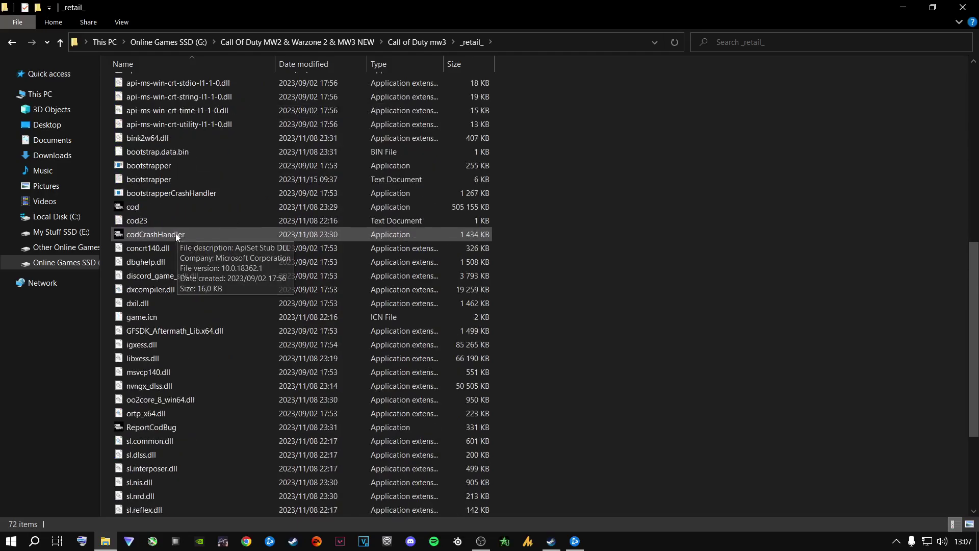
pyautogui.click(129, 209)
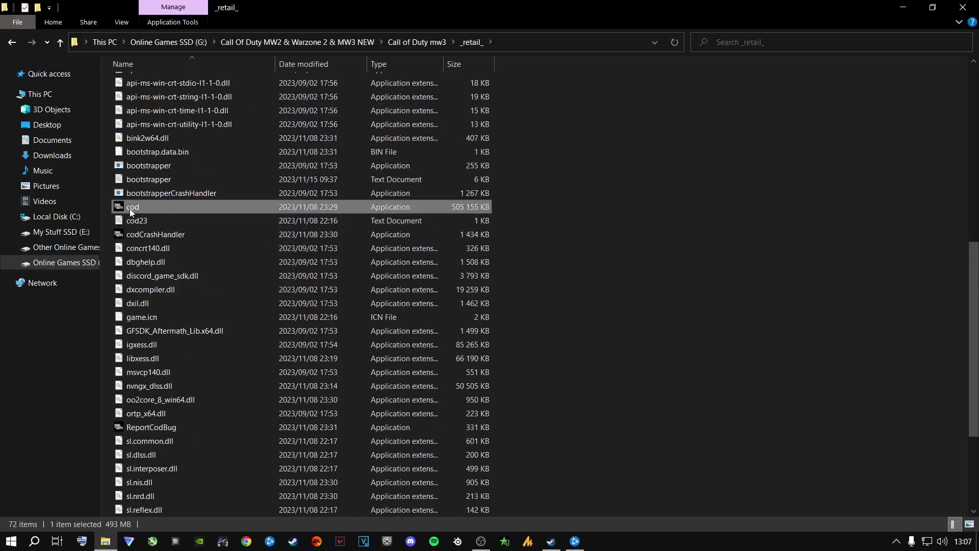
# In cod's Compatibility properties, disable fullscreen optimizations and enable Run as administrator
pyautogui.rightClick(129, 209)
pyautogui.click(194, 452)
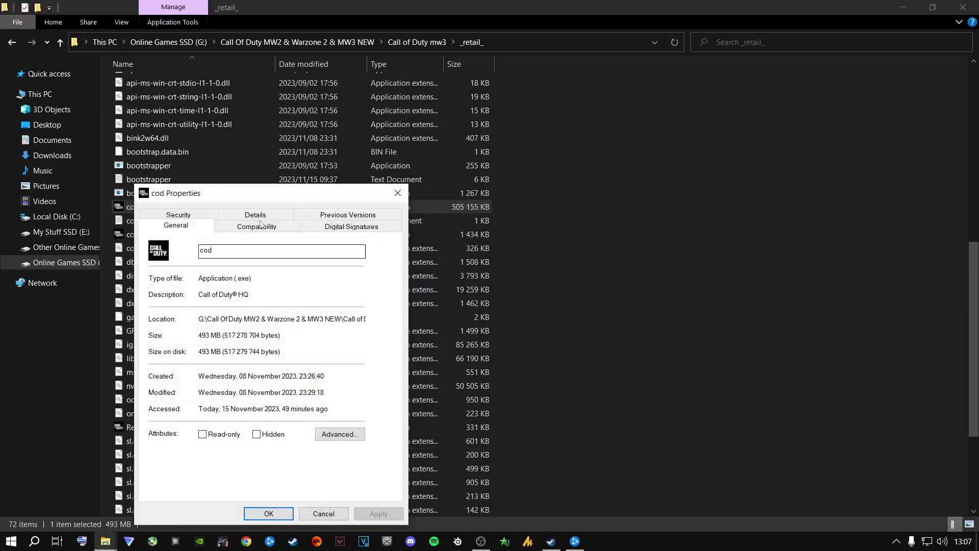
pyautogui.click(256, 225)
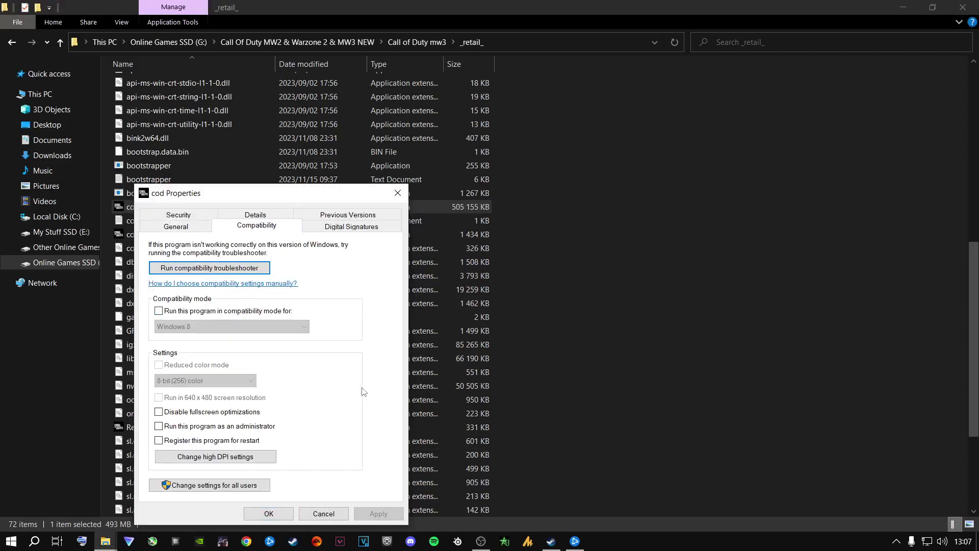
pyautogui.click(158, 412)
pyautogui.click(158, 426)
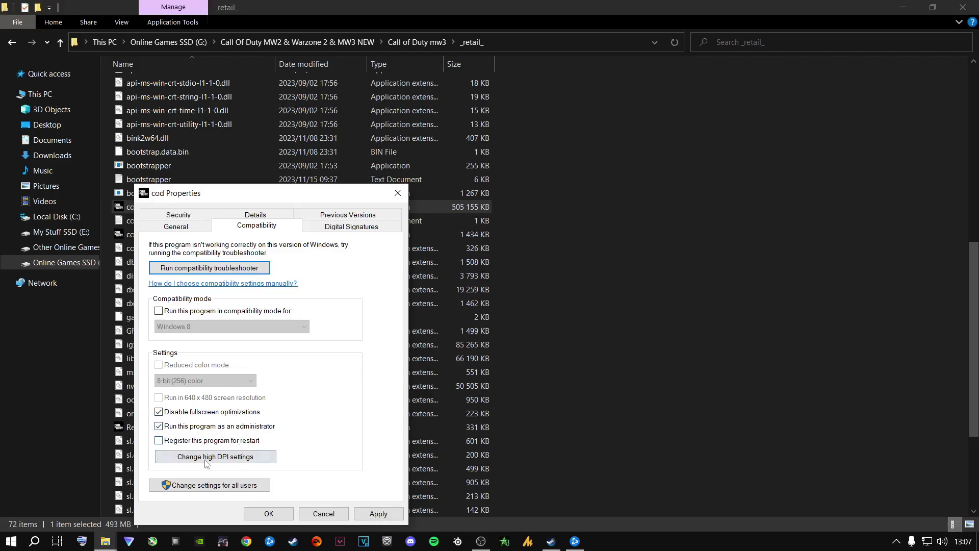
# Override high DPI scaling to be performed by Application, confirm both dialogs, and minimize Explorer
pyautogui.click(228, 460)
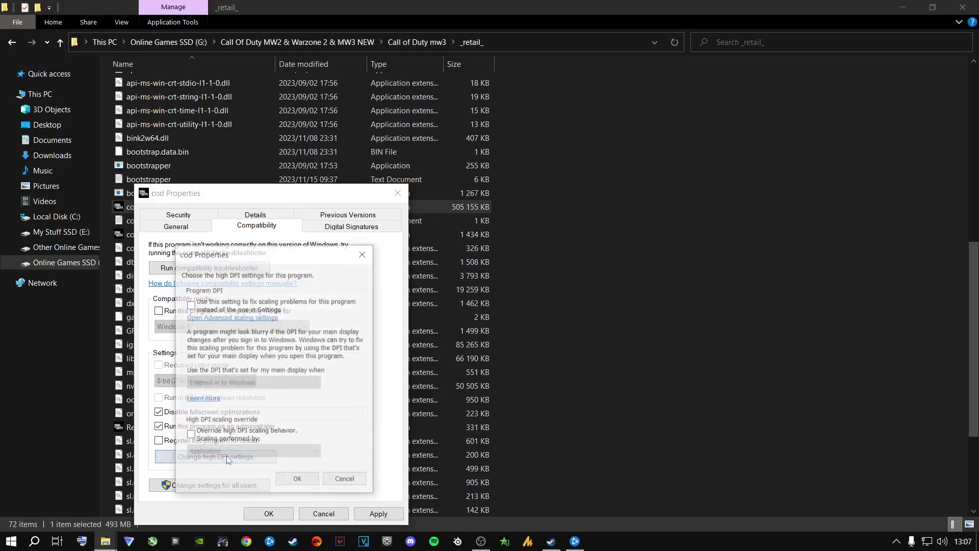
pyautogui.click(197, 312)
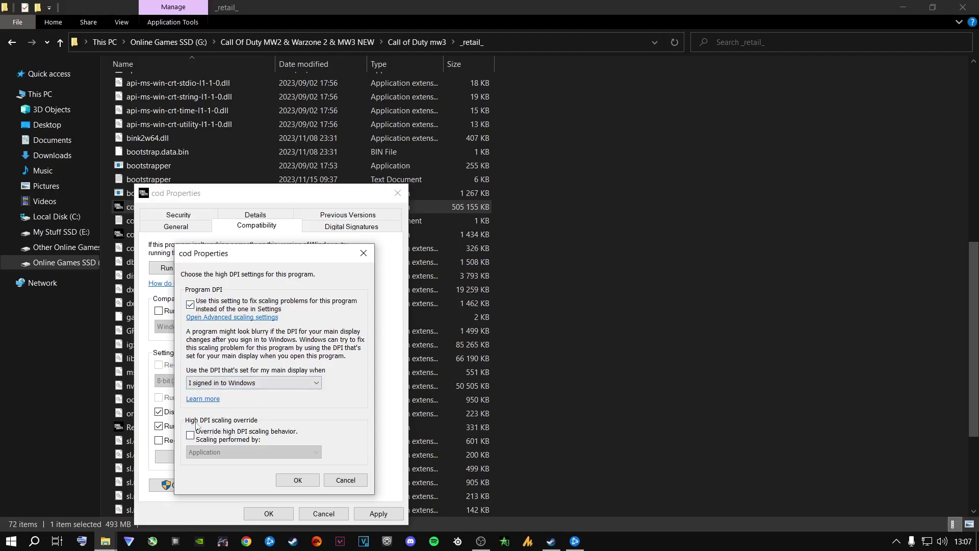
pyautogui.click(192, 437)
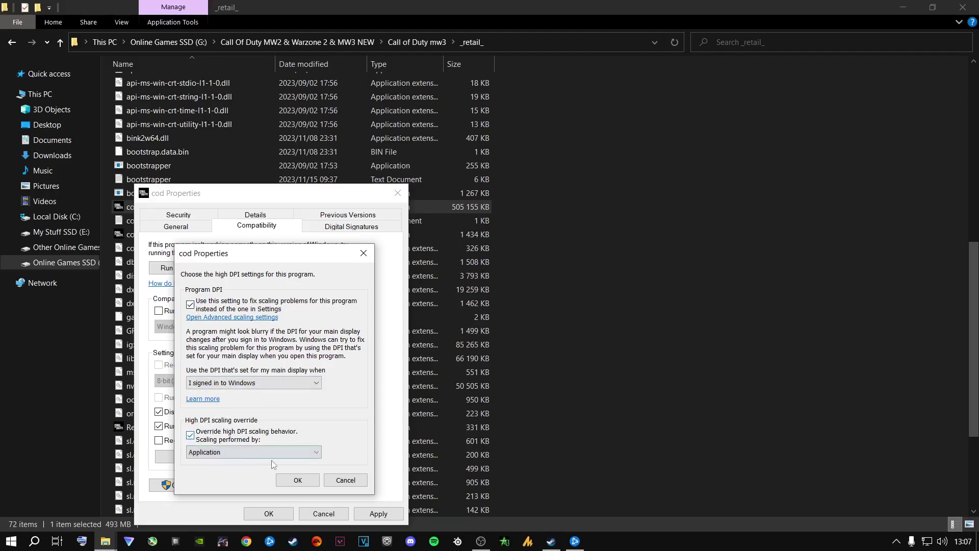
pyautogui.click(299, 480)
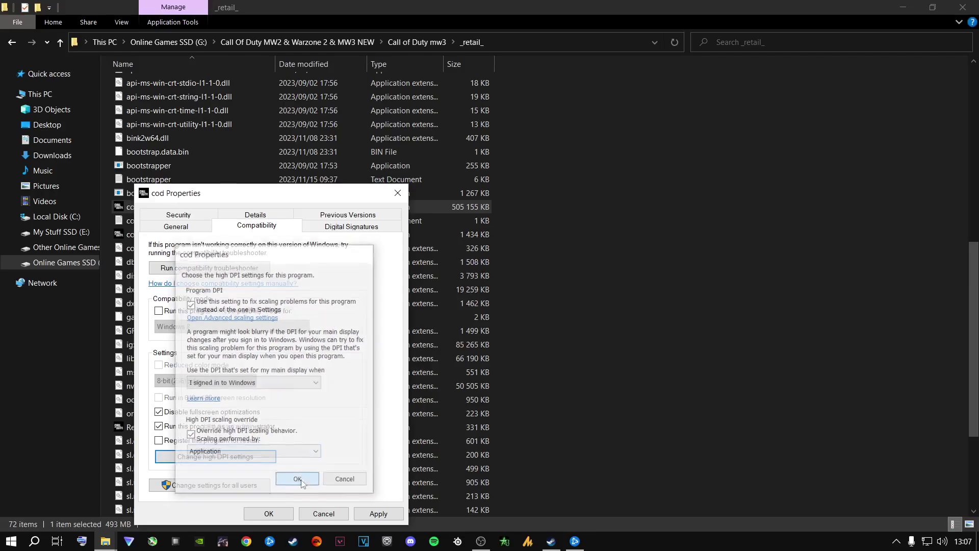
pyautogui.click(273, 511)
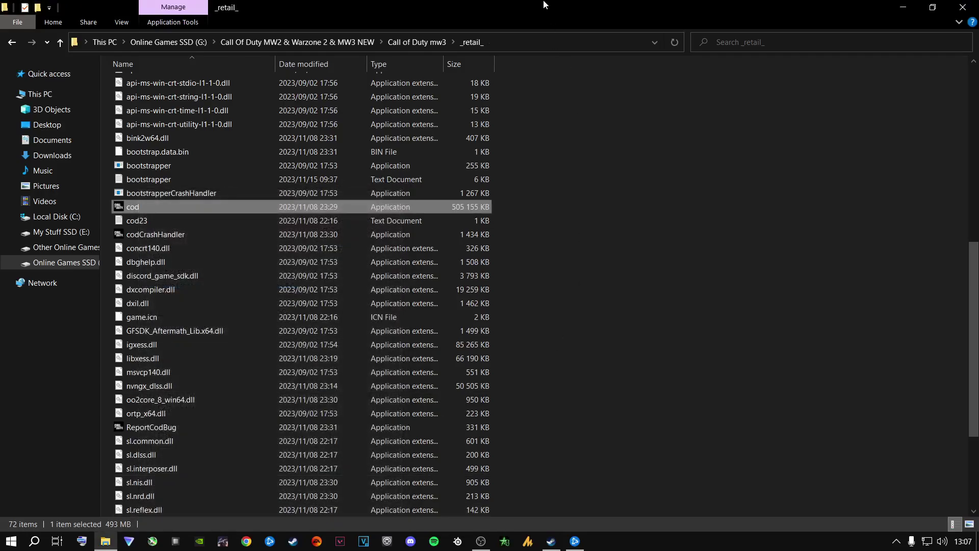
pyautogui.click(903, 7)
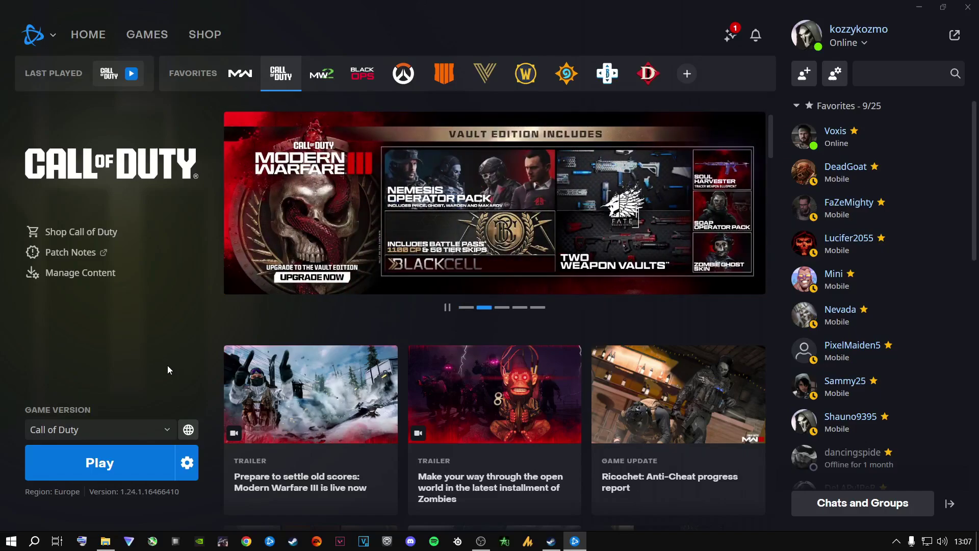
# Reopen the game's install folder from Battle.net's options menu in a maximized Explorer window
pyautogui.click(108, 543)
pyautogui.moveTo(602, 6); pyautogui.dragTo(602, 75)
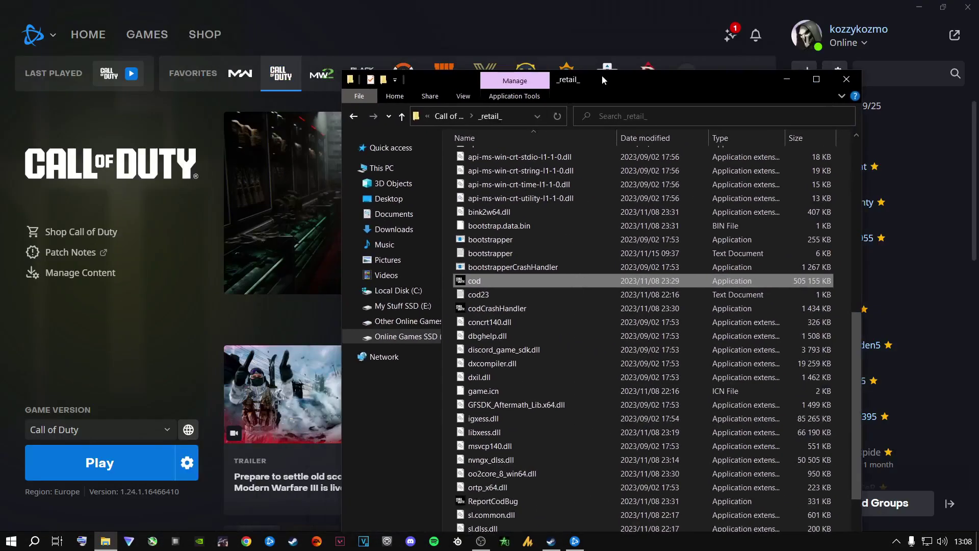
pyautogui.click(187, 463)
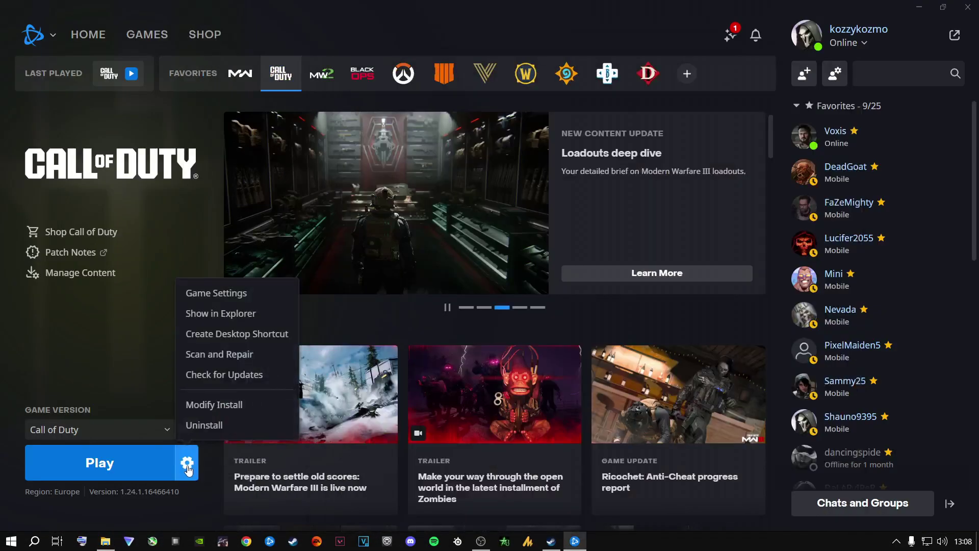
pyautogui.click(216, 313)
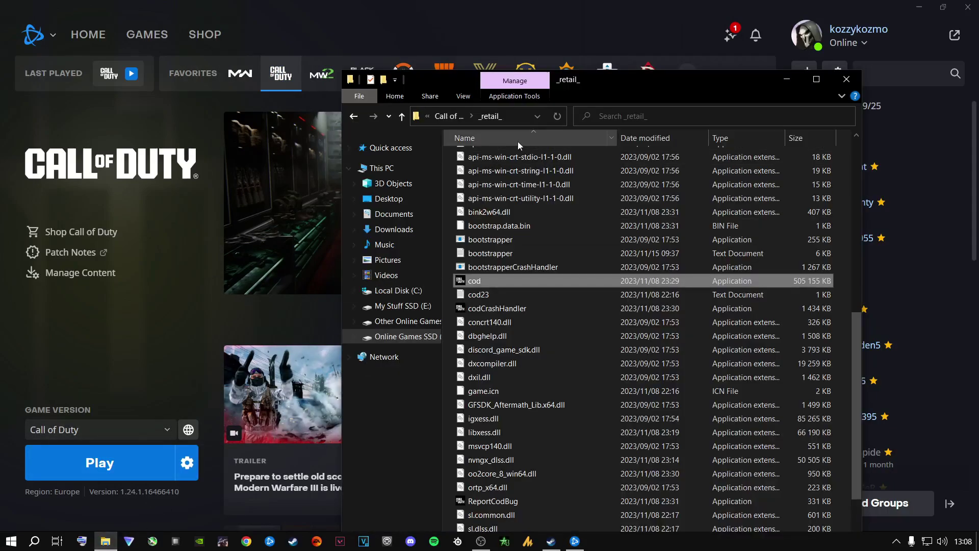
pyautogui.doubleClick(616, 83)
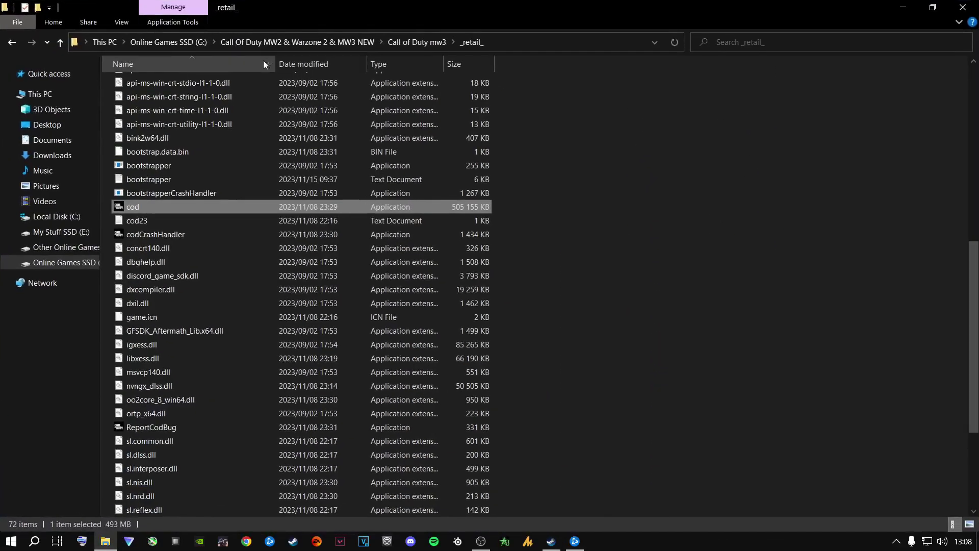
# Go up to G:, look inside the Call Of Duty MW2 & Warzone 2 & MW3 NEW folder, and return
pyautogui.click(316, 44)
pyautogui.click(158, 42)
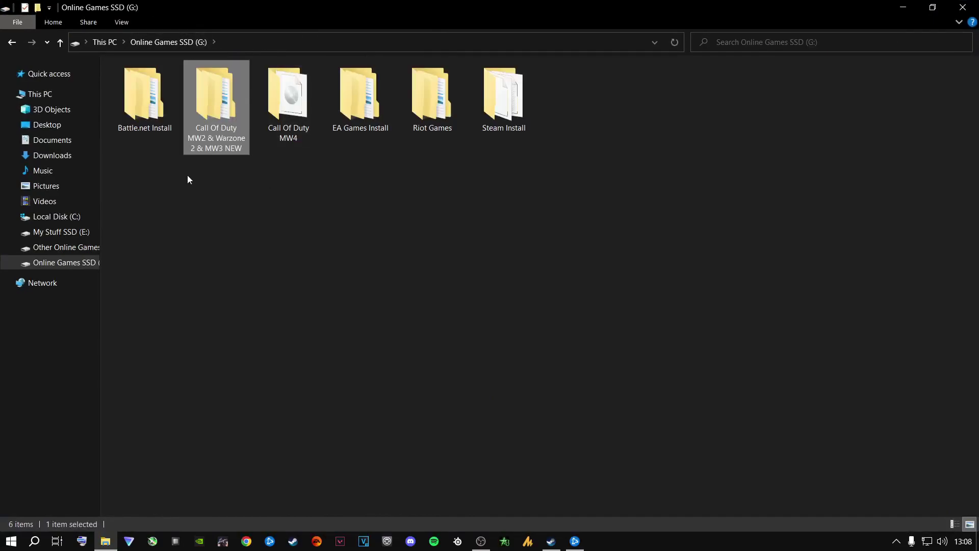
pyautogui.doubleClick(206, 100)
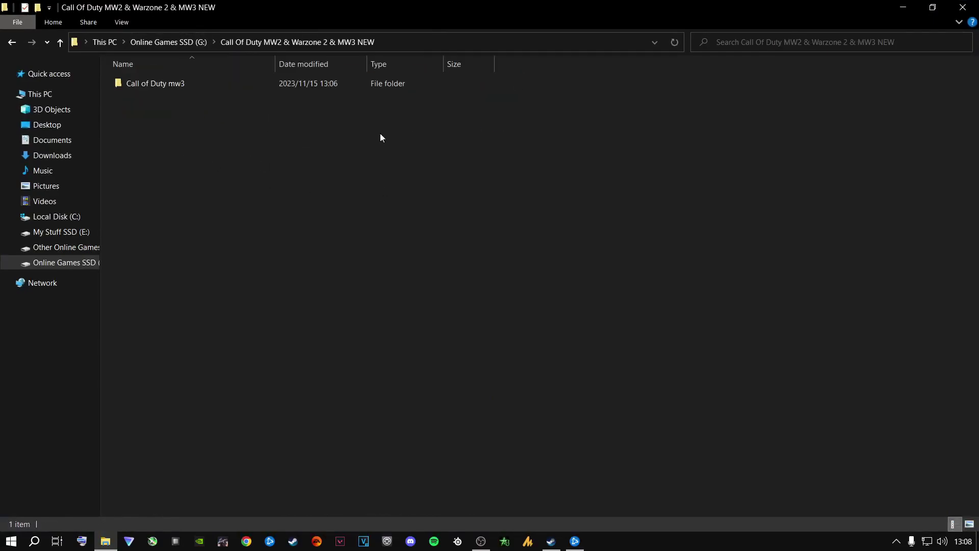
pyautogui.click(175, 44)
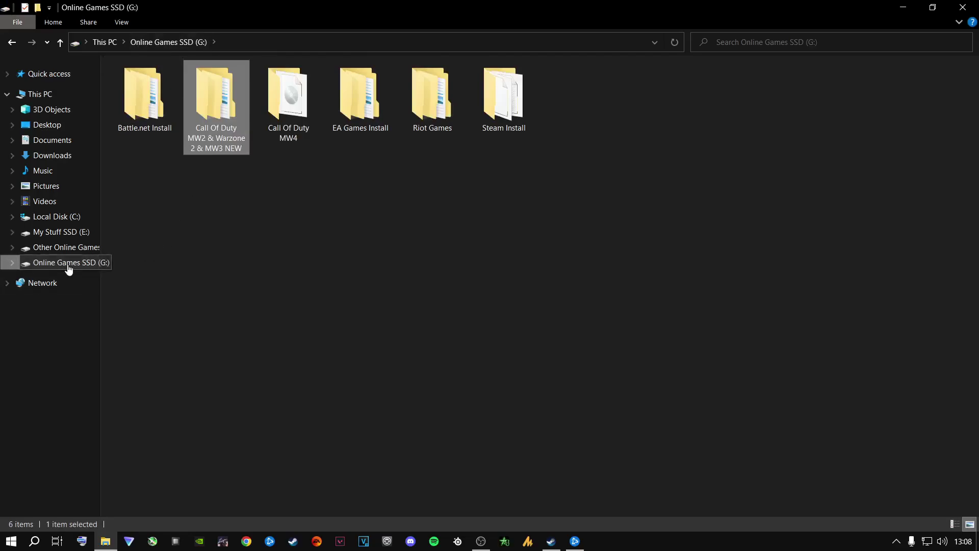
# Rename the folder to 'Call Of Duty MW2 & Warzone 2 & MW3' by deleting NEW, then close Explorer
pyautogui.rightClick(216, 116)
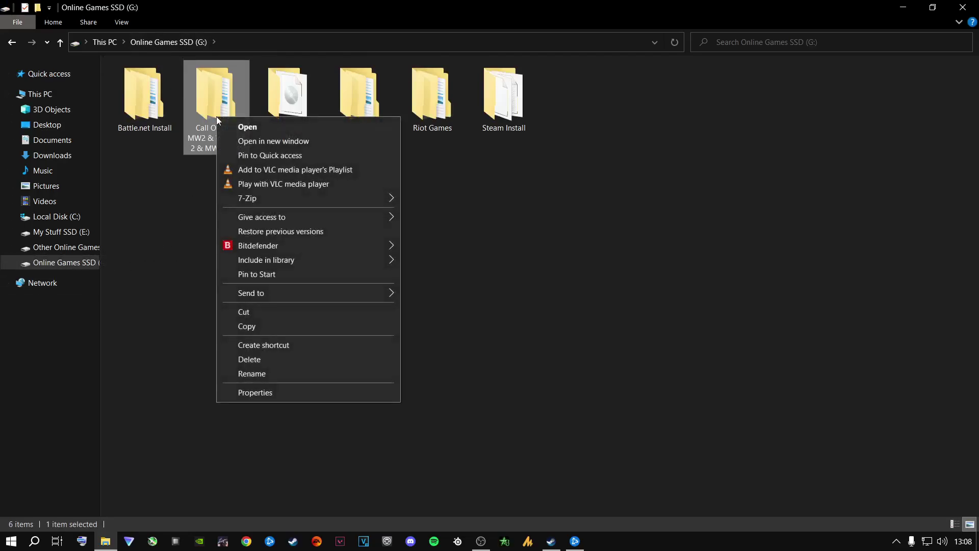
pyautogui.click(262, 373)
pyautogui.press('End')
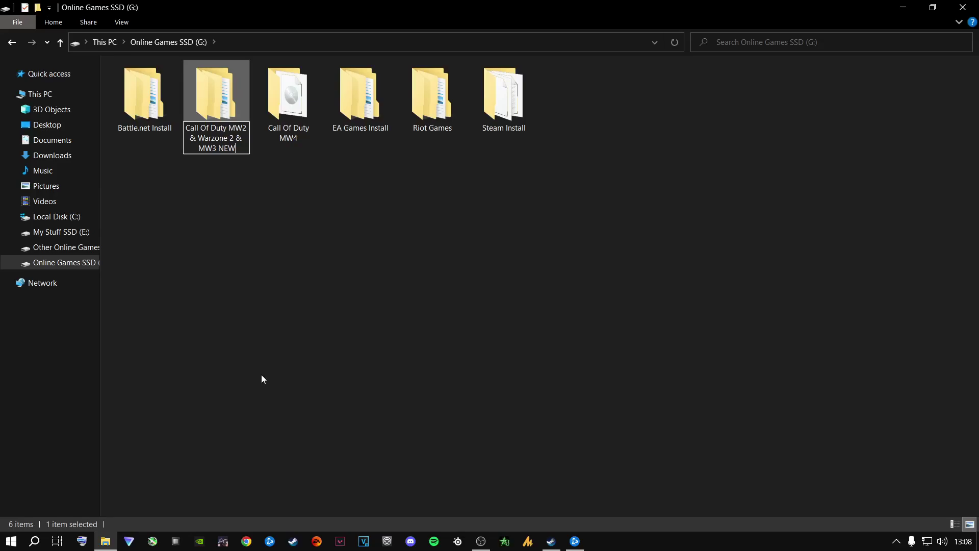
pyautogui.press('BackSpace')
pyautogui.press('BackSpace')
pyautogui.press('BackSpace')
pyautogui.click(263, 367)
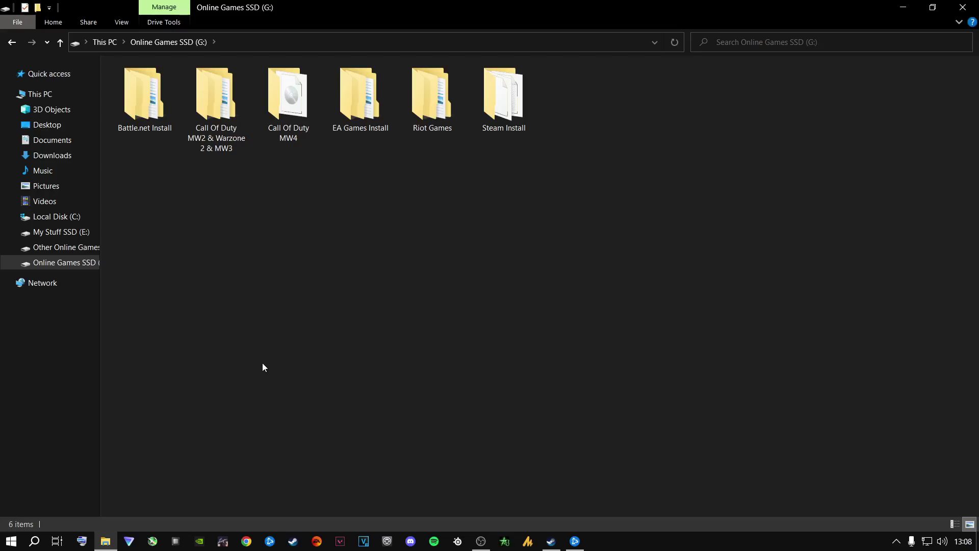
pyautogui.click(963, 7)
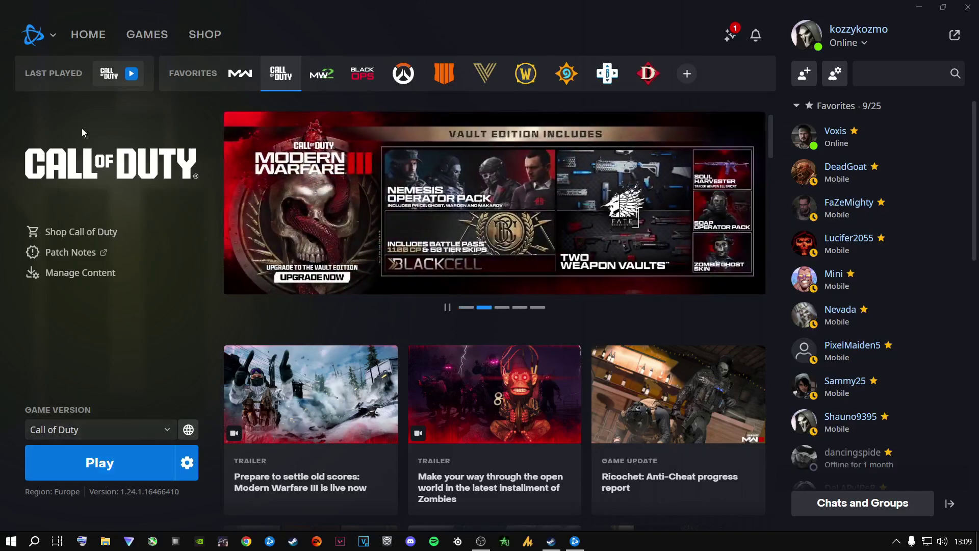
# Exit Battle.net from its logo menu so it can be relaunched
pyautogui.click(32, 35)
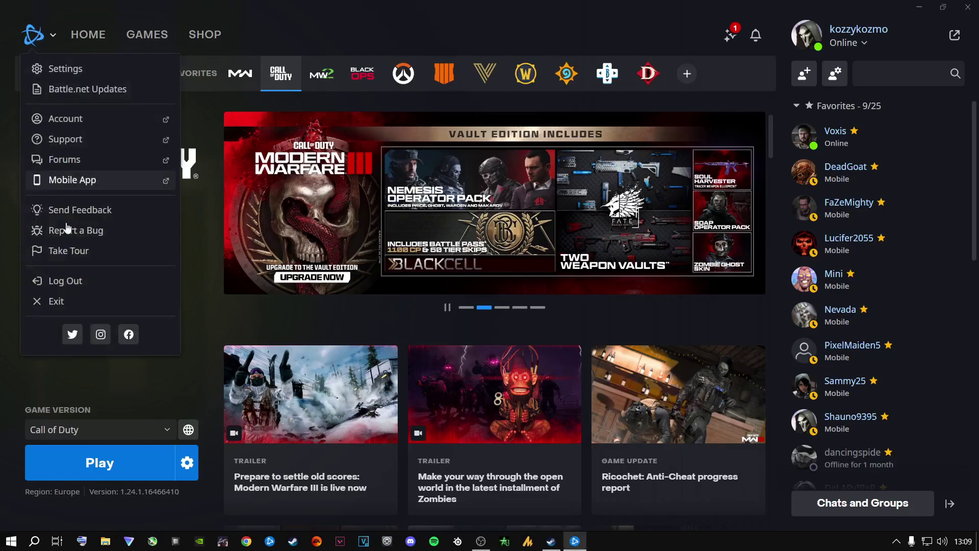
pyautogui.click(56, 301)
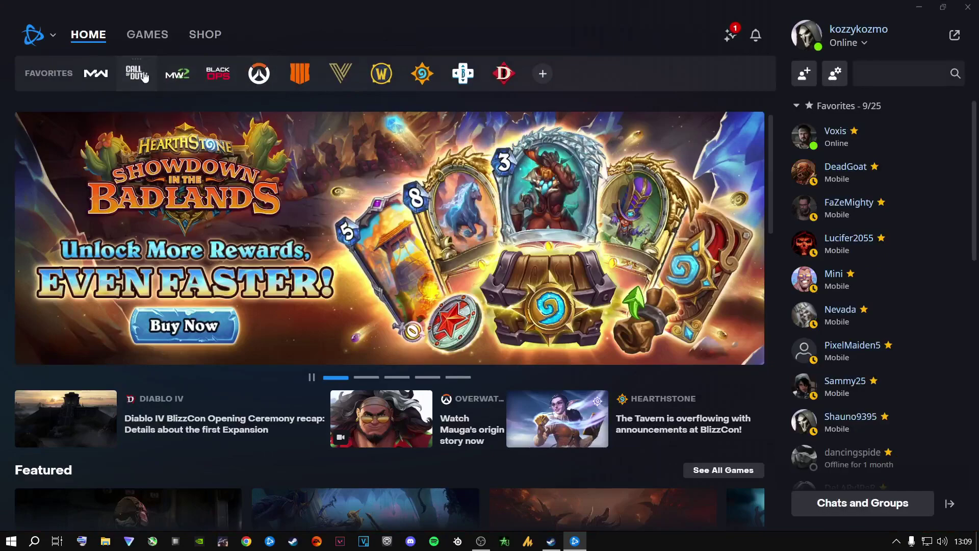
# Try locating Call of Duty at the G: MW2 & Warzone 2 & MW3 folder; dismiss the wrong-version error
pyautogui.click(136, 73)
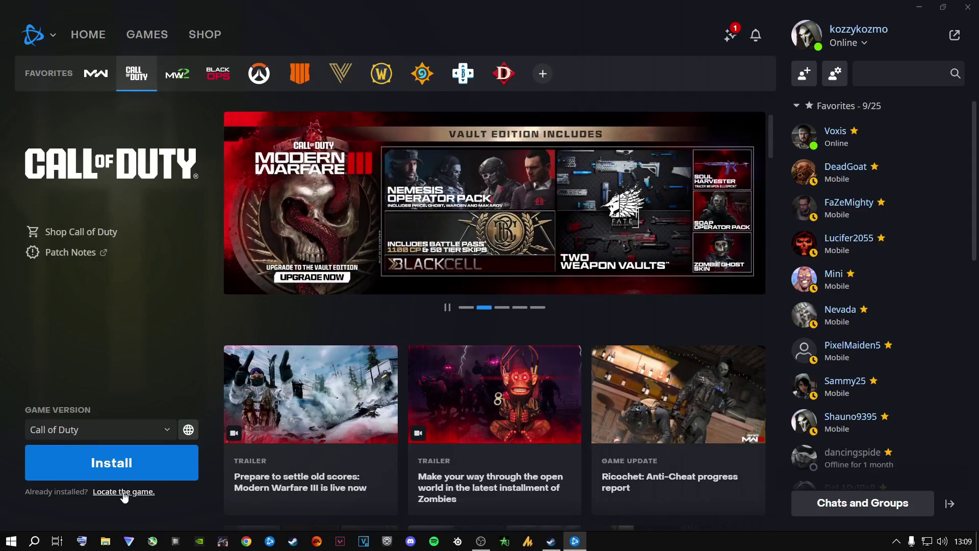
pyautogui.click(123, 496)
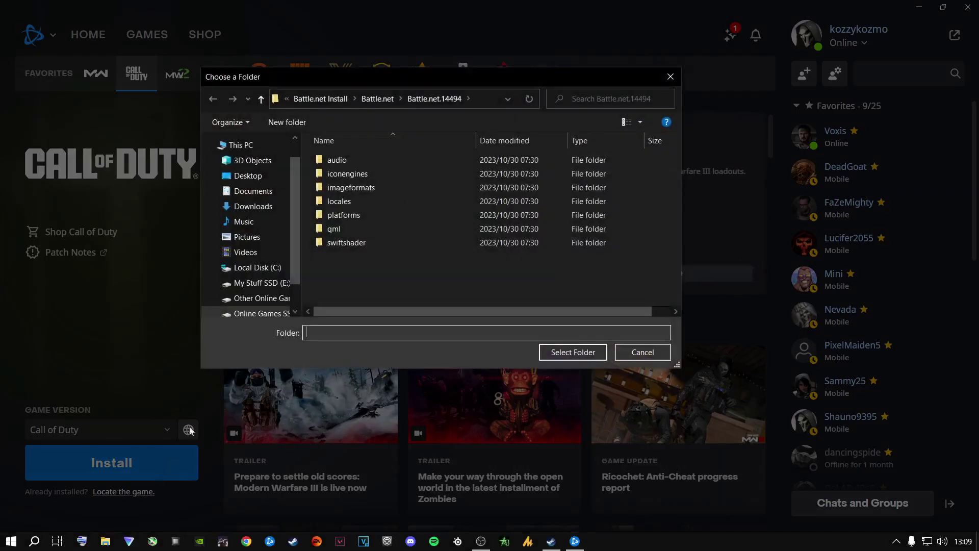
pyautogui.click(262, 315)
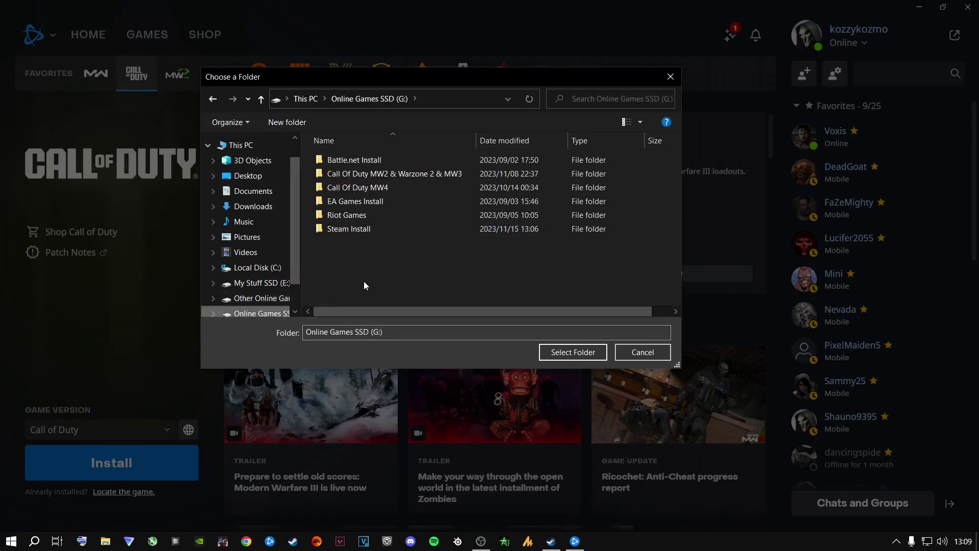
pyautogui.click(384, 176)
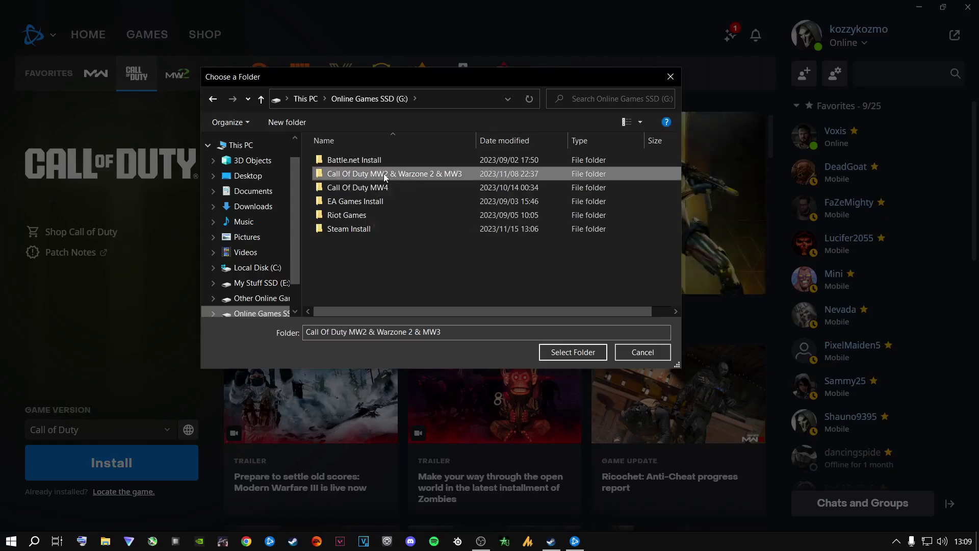
pyautogui.click(571, 352)
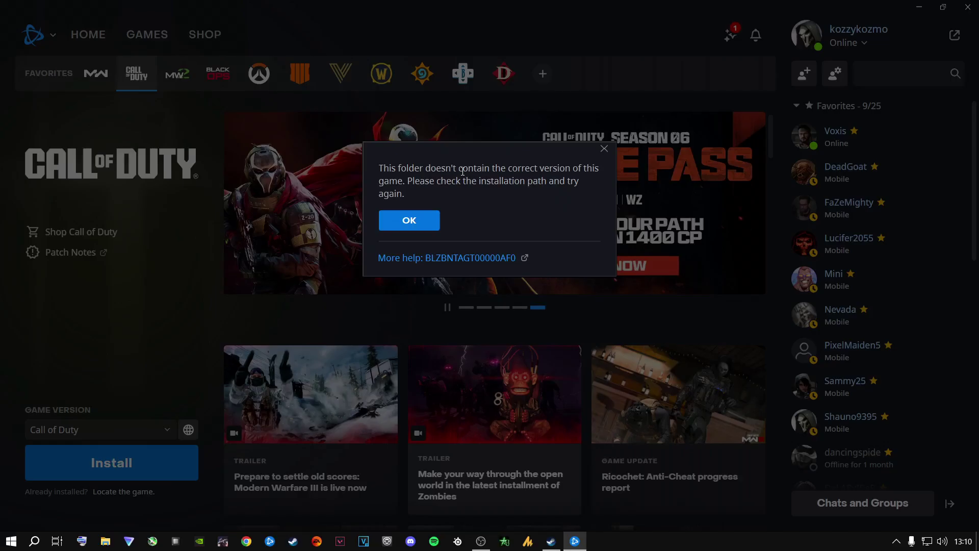
pyautogui.click(409, 225)
# Locate the game at the Call of Duty mw3 folder instead and start its update
pyautogui.click(127, 492)
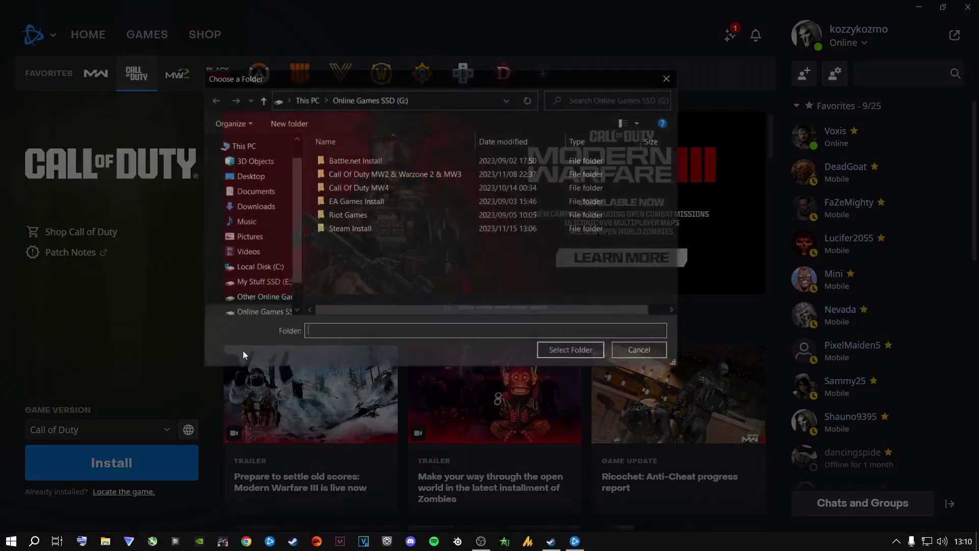
pyautogui.doubleClick(393, 174)
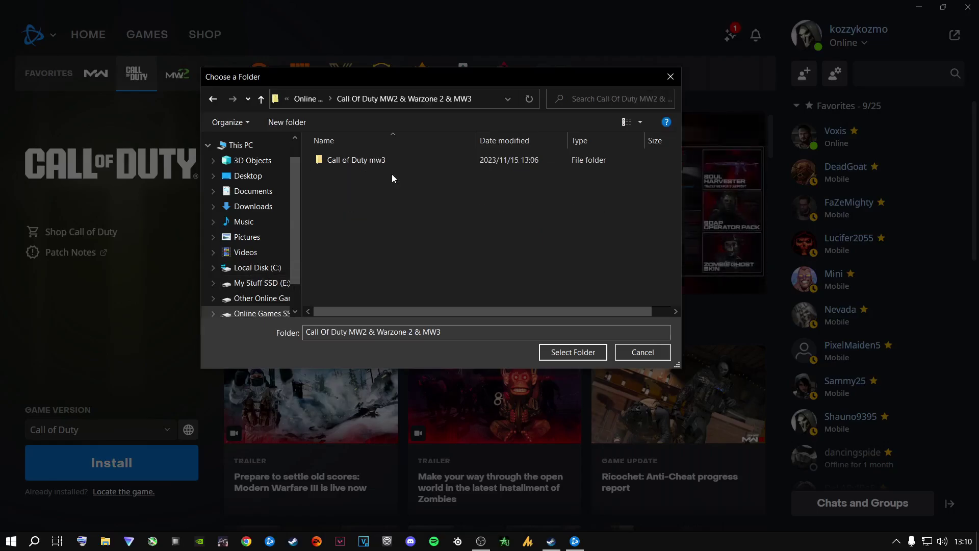
pyautogui.click(356, 161)
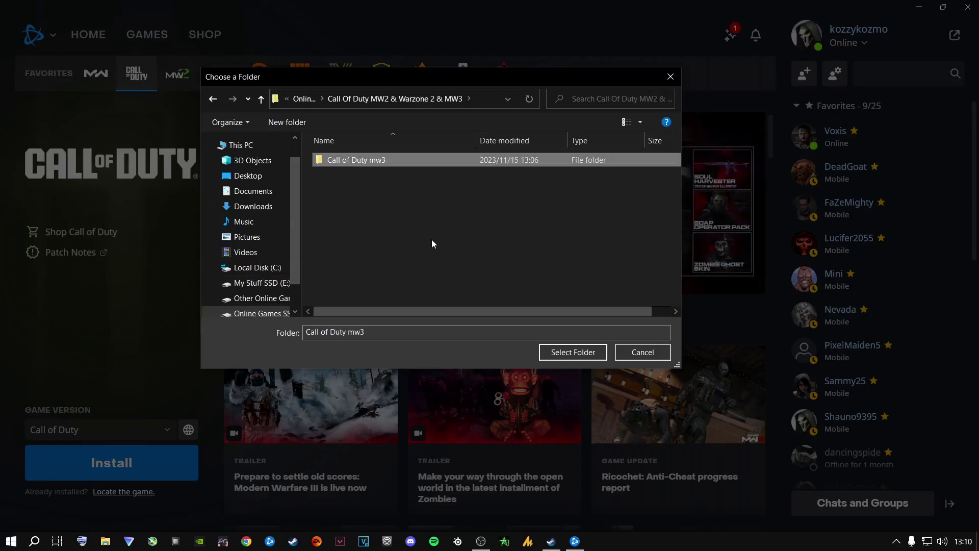
pyautogui.click(566, 353)
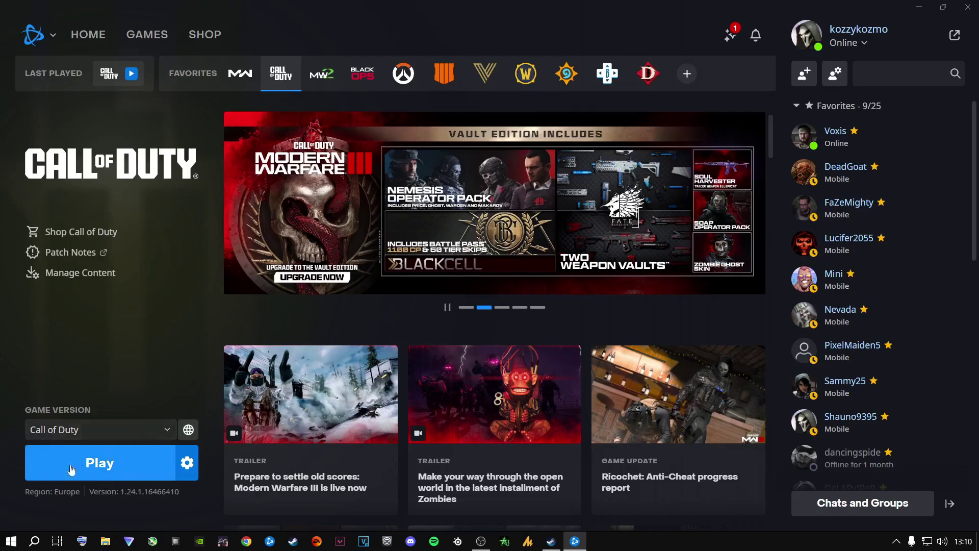
pyautogui.click(95, 465)
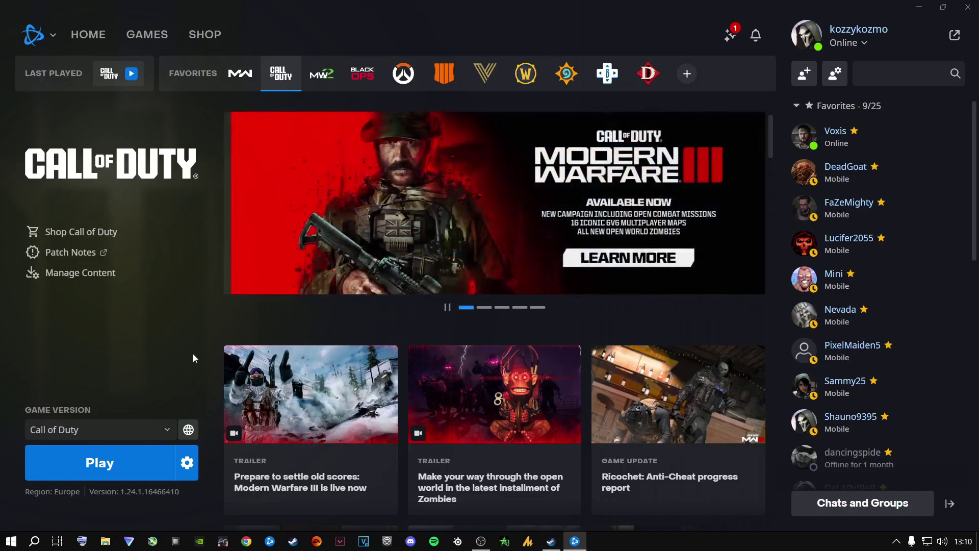
# From the gear menu beside Play, show the game's install folder in File Explorer
pyautogui.click(191, 475)
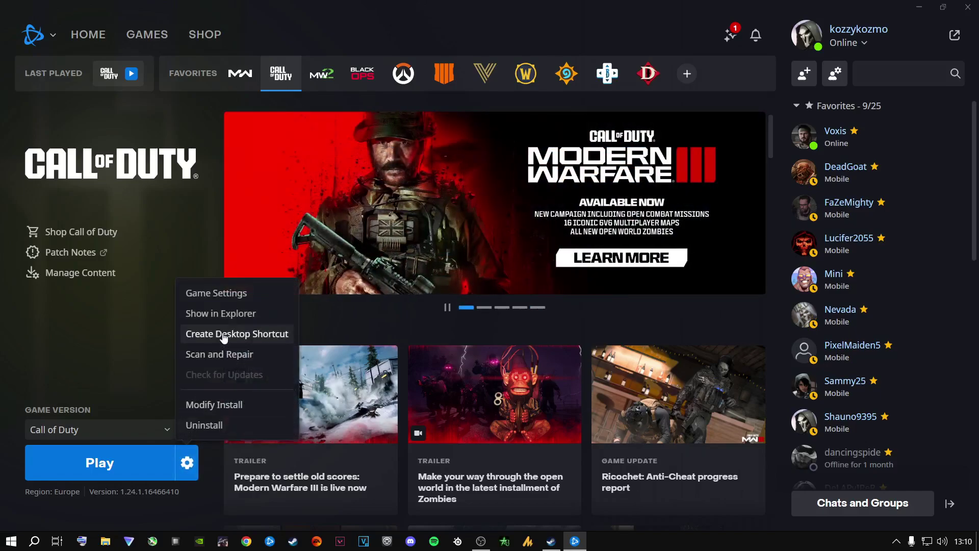
pyautogui.click(214, 316)
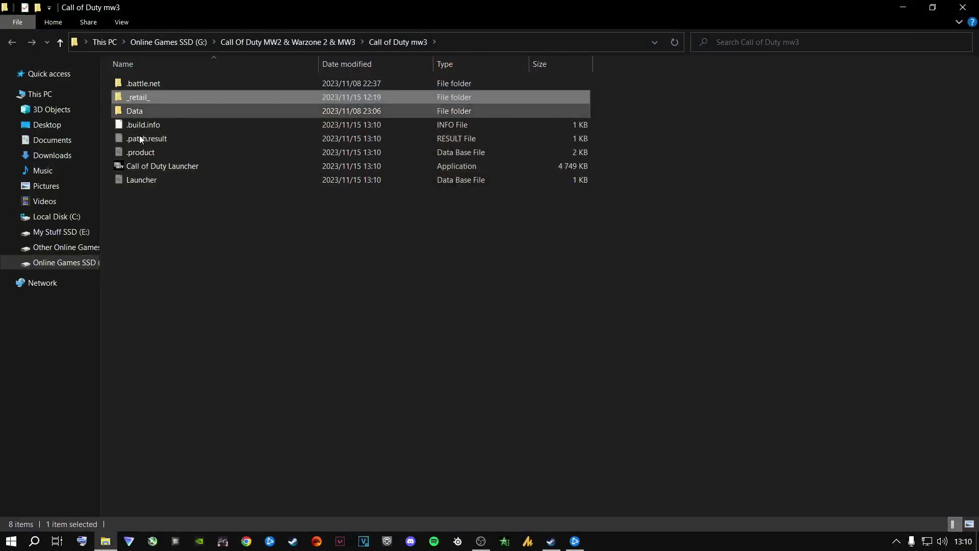
# Open the _retail_ folder and bring up cod's Properties on the Compatibility tab
pyautogui.moveTo(142, 97)
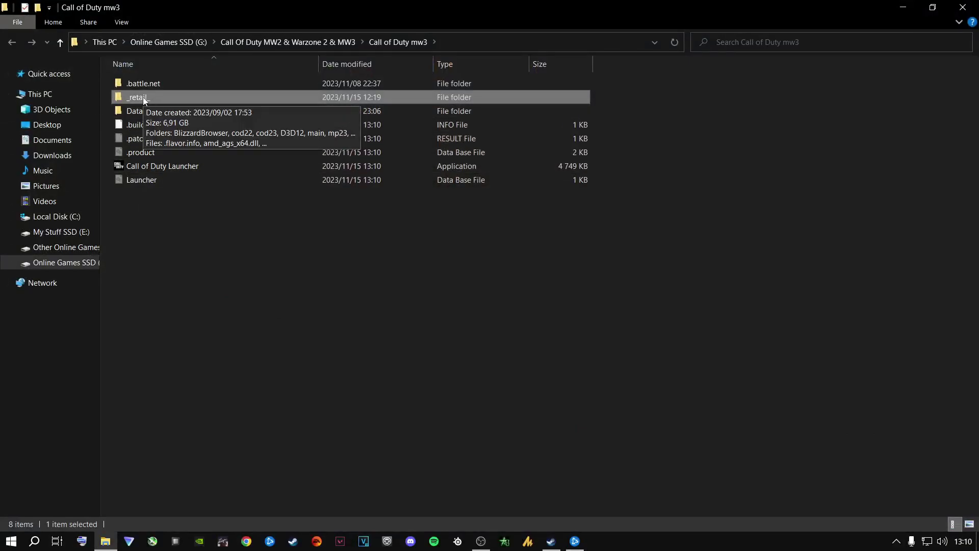
pyautogui.doubleClick(143, 98)
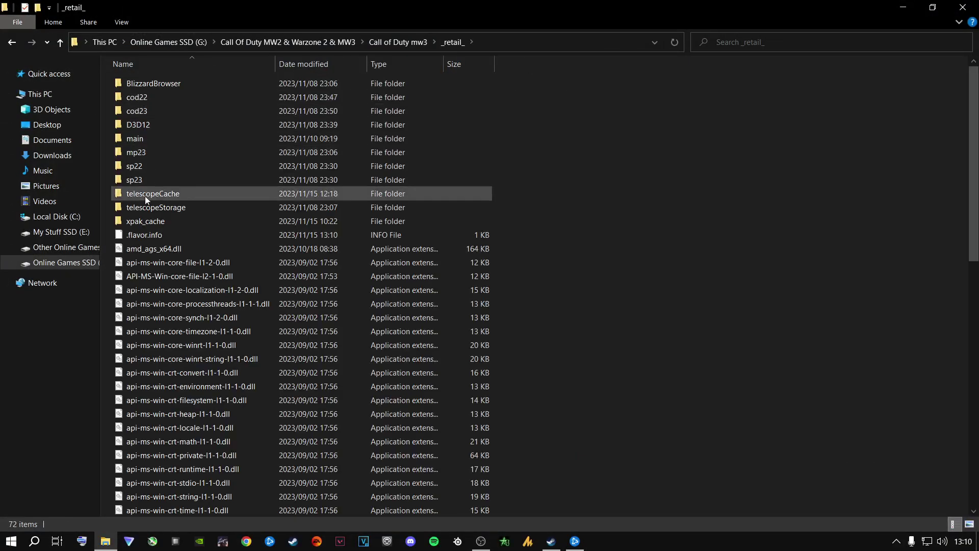
pyautogui.scroll(-14, 153, 235)
pyautogui.click(134, 249)
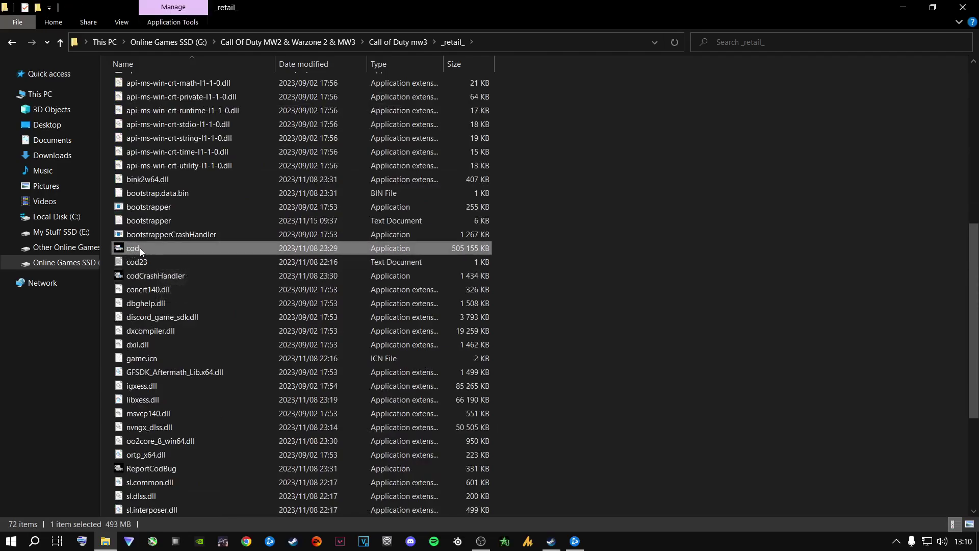
pyautogui.rightClick(135, 248)
pyautogui.click(182, 494)
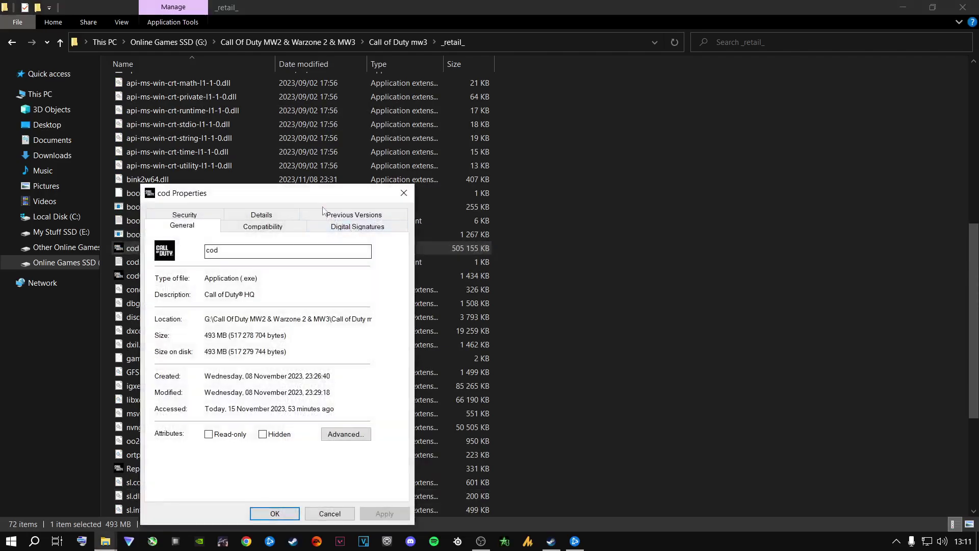
pyautogui.click(251, 227)
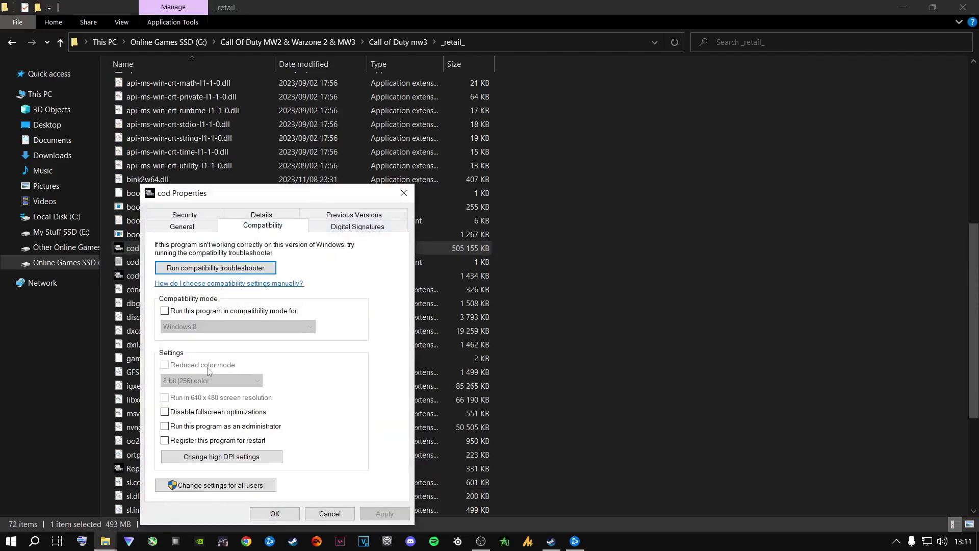
# Try the fullscreen optimization and administrator checkboxes, and open then cancel high DPI settings
pyautogui.click(165, 412)
pyautogui.click(165, 426)
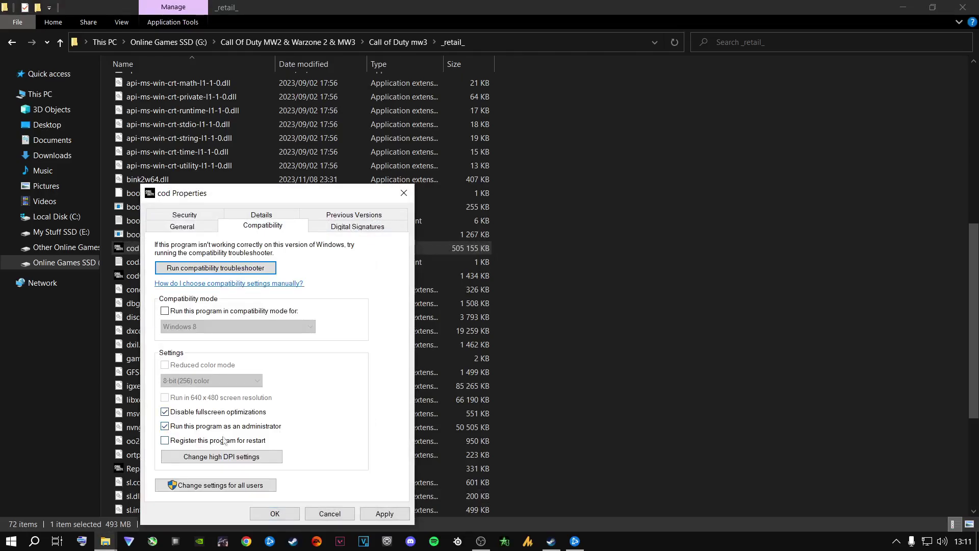
pyautogui.click(221, 457)
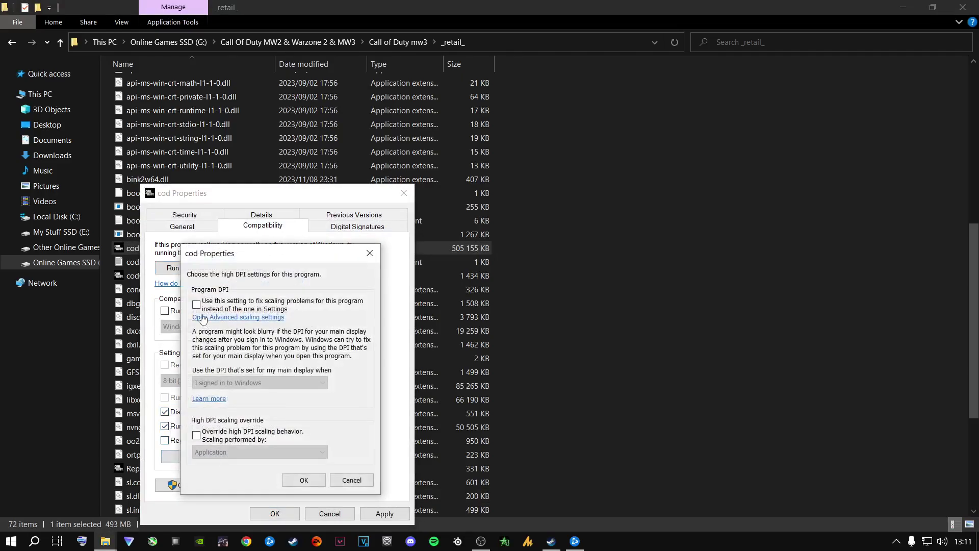
pyautogui.click(349, 482)
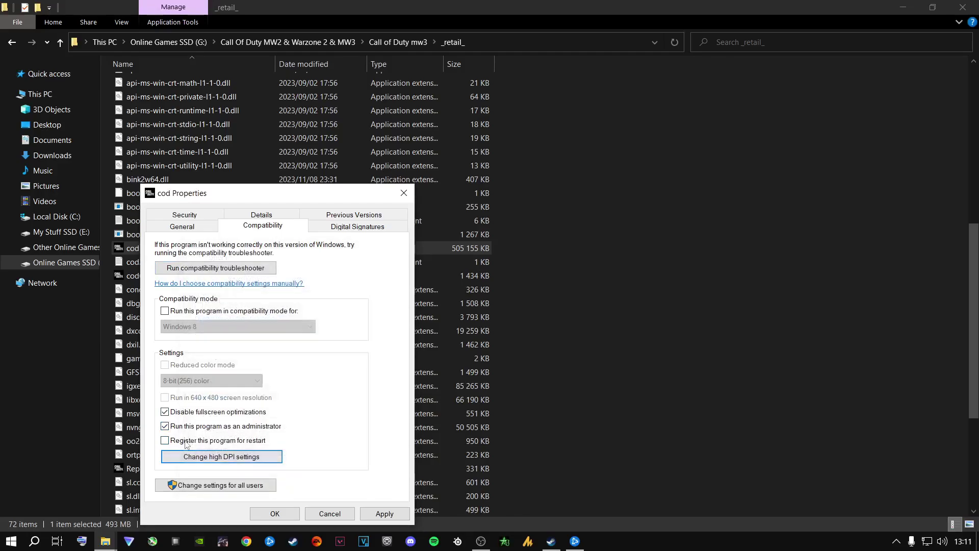
pyautogui.click(165, 427)
pyautogui.click(165, 412)
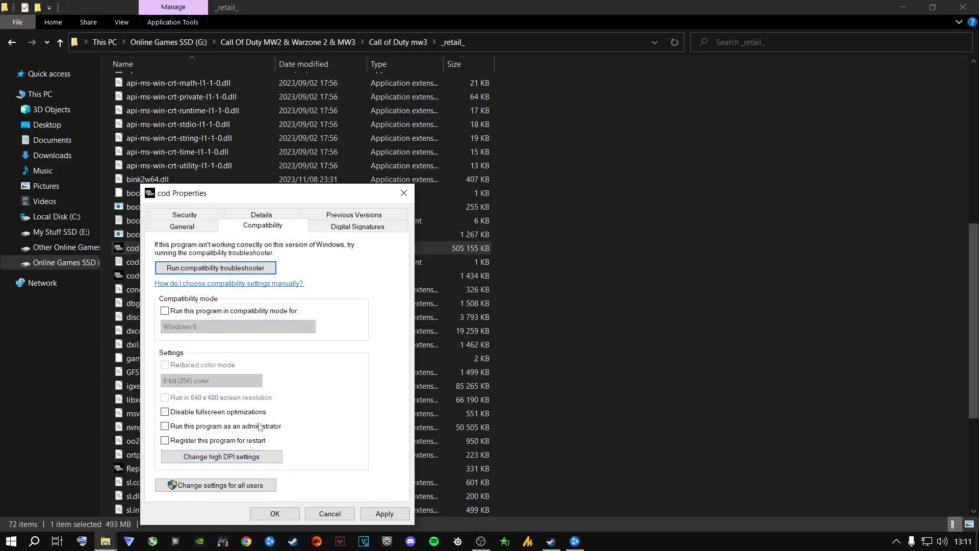
# Toggle both checkboxes on and off again, close DPI settings and cod Properties, then close Explorer
pyautogui.click(164, 412)
pyautogui.click(165, 427)
pyautogui.click(165, 426)
pyautogui.click(165, 416)
pyautogui.click(223, 455)
pyautogui.click(371, 252)
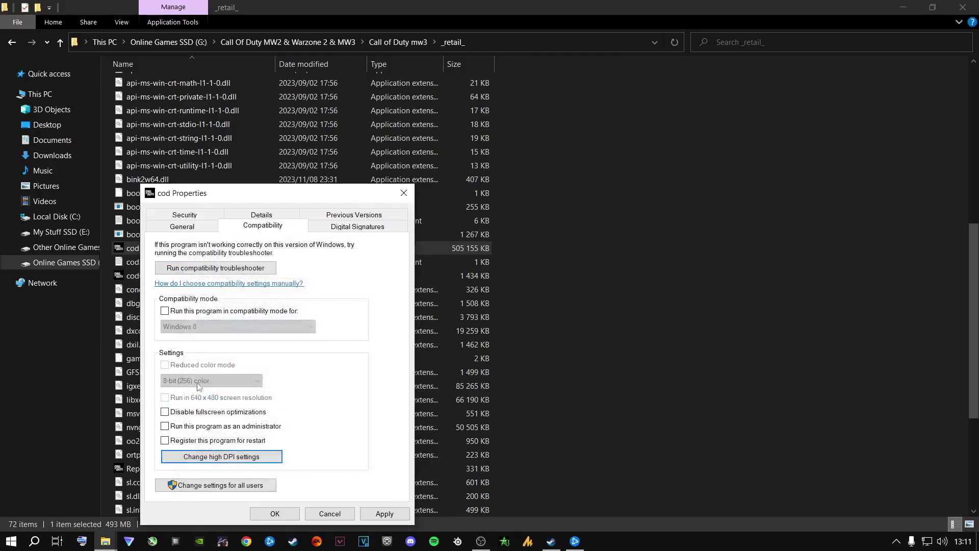
pyautogui.click(384, 514)
pyautogui.click(272, 513)
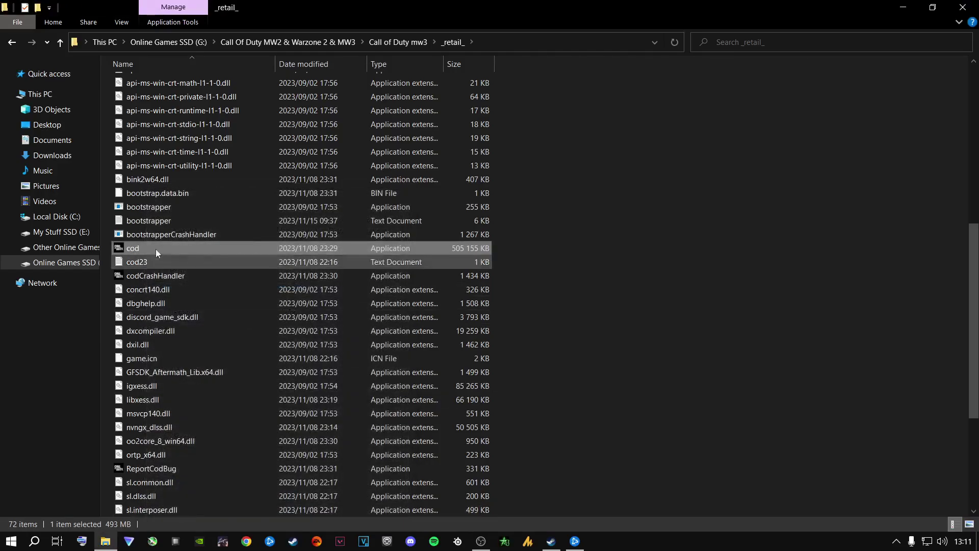
pyautogui.click(958, 6)
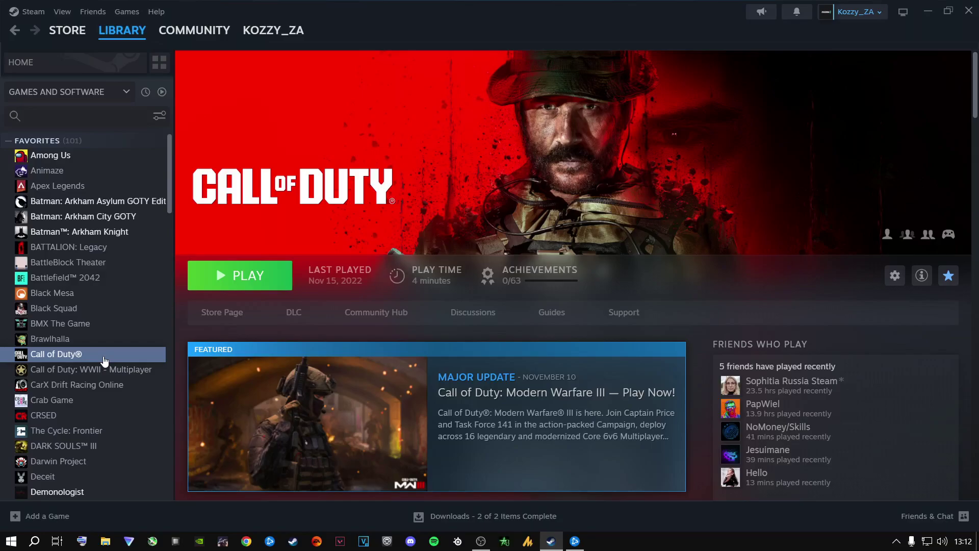
# Browse Call of Duty®'s installed files from its Steam properties to open its G: folder
pyautogui.rightClick(75, 360)
pyautogui.click(105, 452)
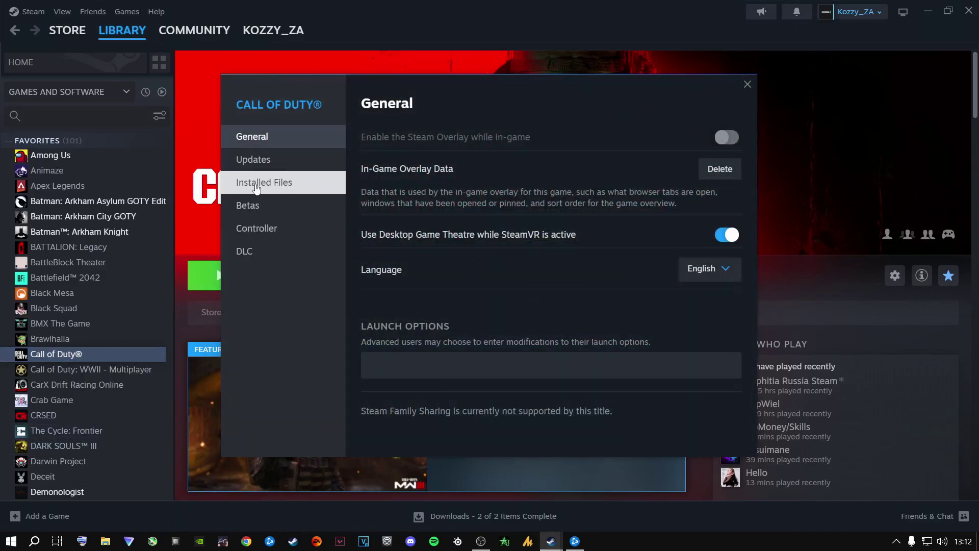
pyautogui.click(281, 188)
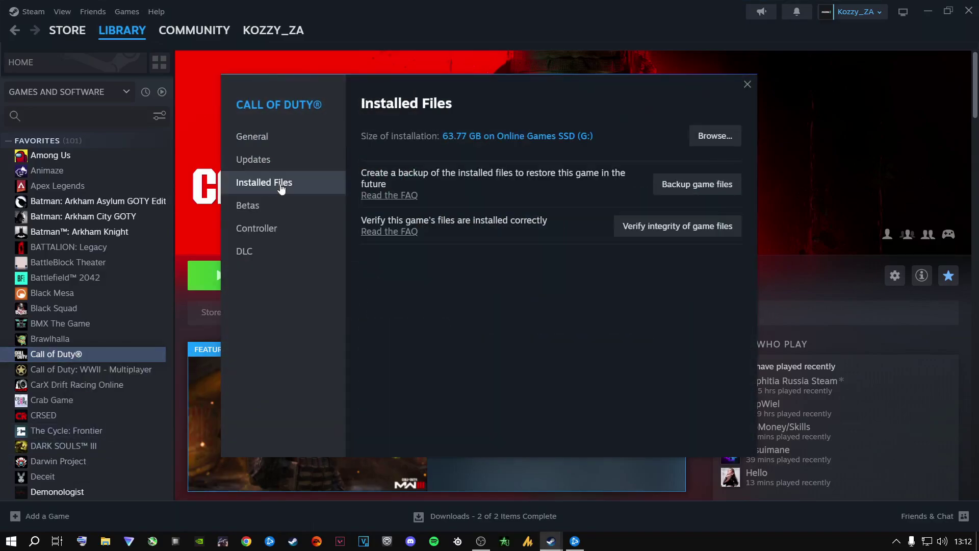
pyautogui.click(713, 135)
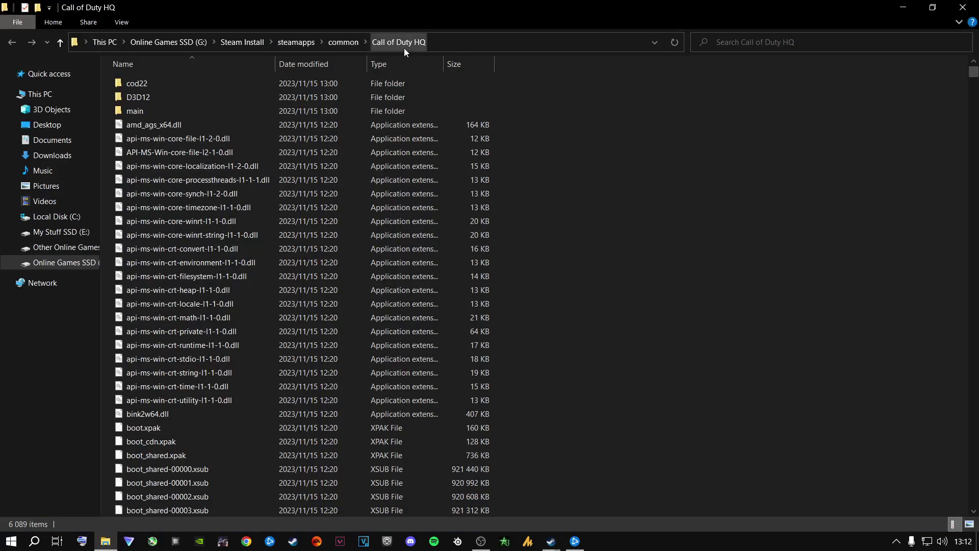
pyautogui.click(343, 43)
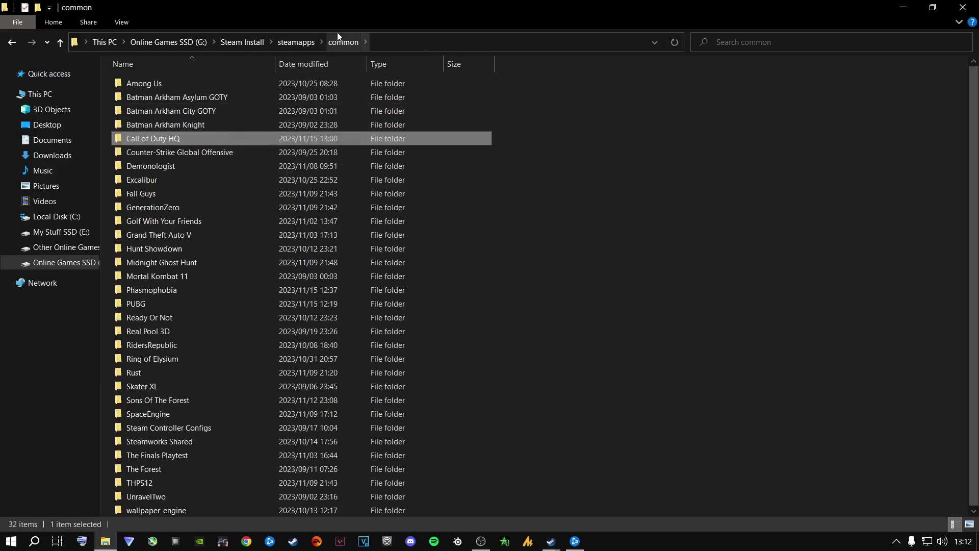
pyautogui.moveTo(154, 140)
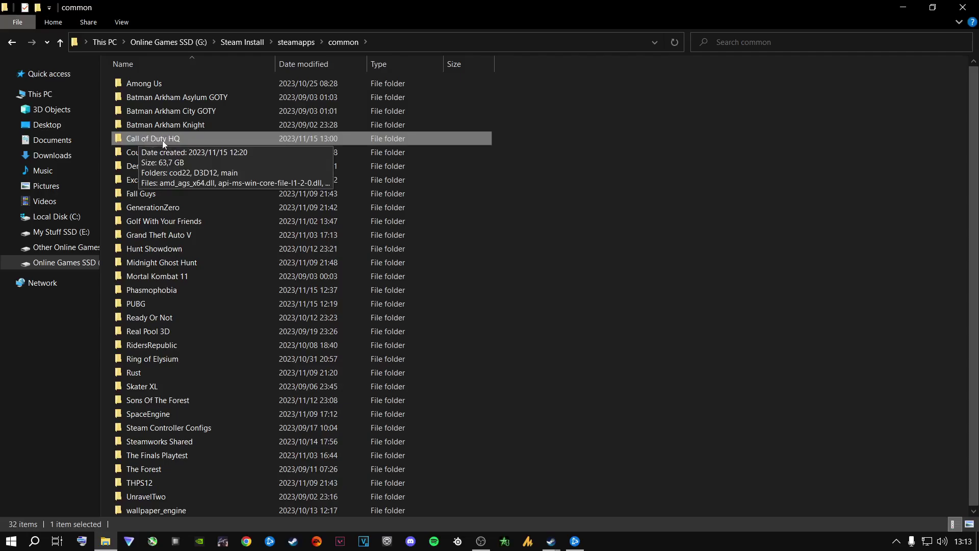
pyautogui.doubleClick(162, 140)
pyautogui.scroll(-10, 210, 249)
pyautogui.scroll(-6, 210, 255)
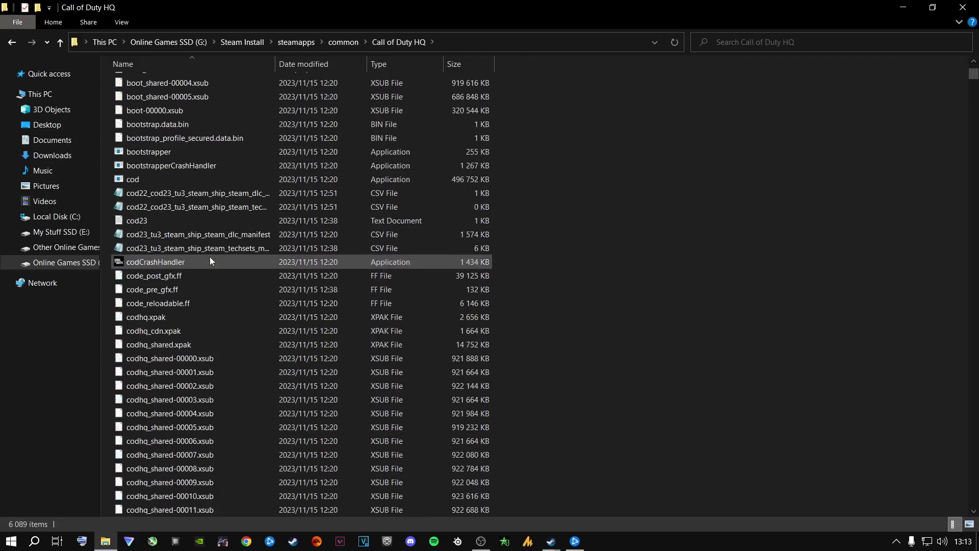
pyautogui.scroll(-5, 210, 256)
pyautogui.scroll(8, 210, 256)
pyautogui.scroll(6, 208, 258)
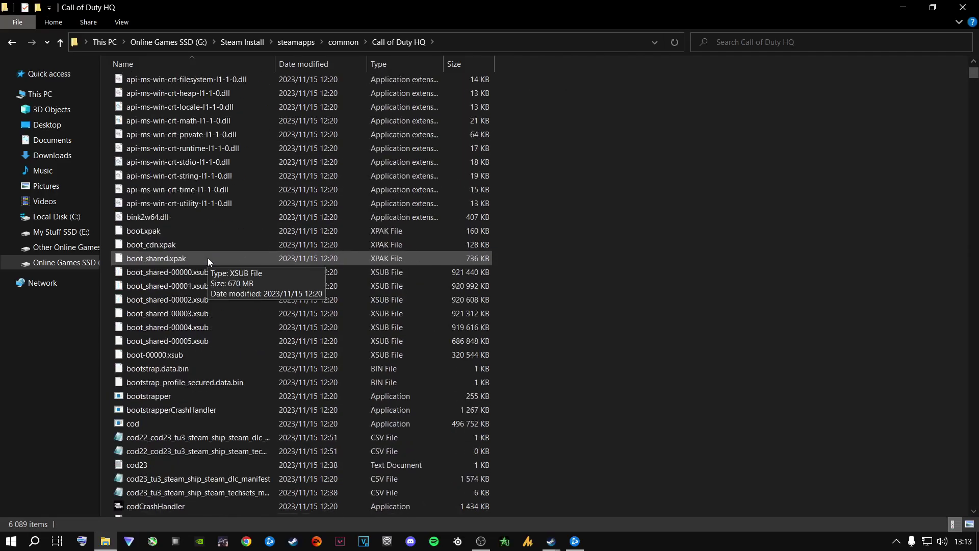
pyautogui.scroll(-7, 207, 258)
pyautogui.moveTo(207, 261)
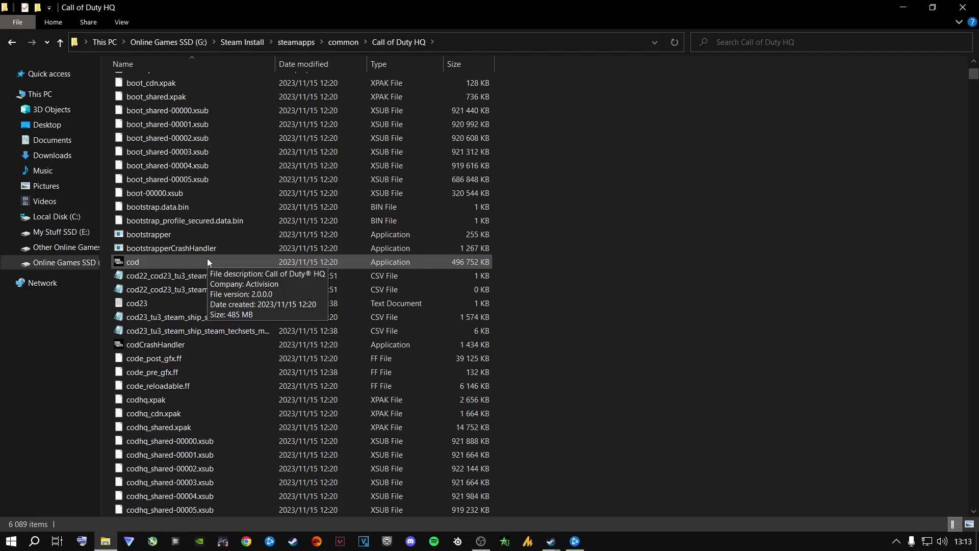
# Set Steam's cod to run as administrator with fullscreen optimizations disabled
pyautogui.rightClick(131, 261)
pyautogui.click(178, 508)
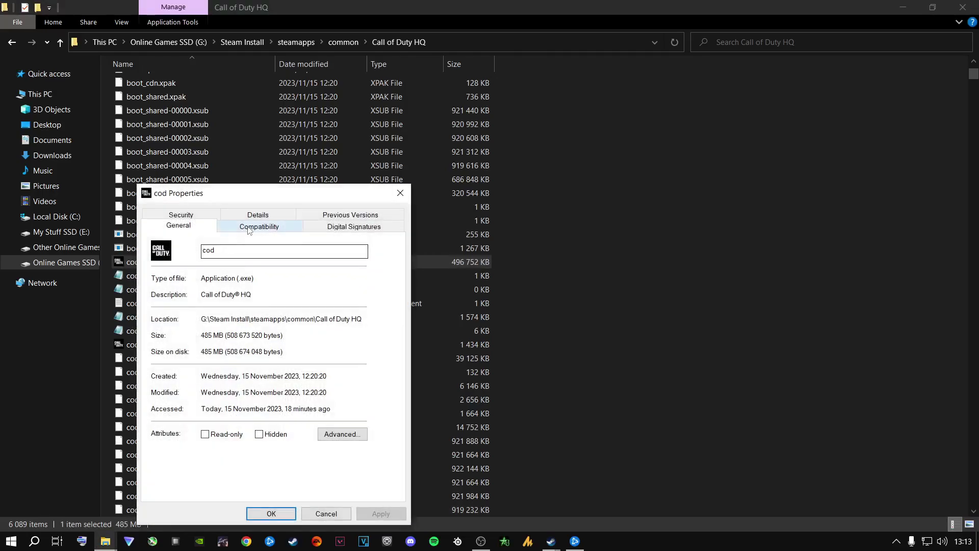
pyautogui.click(249, 228)
pyautogui.click(161, 412)
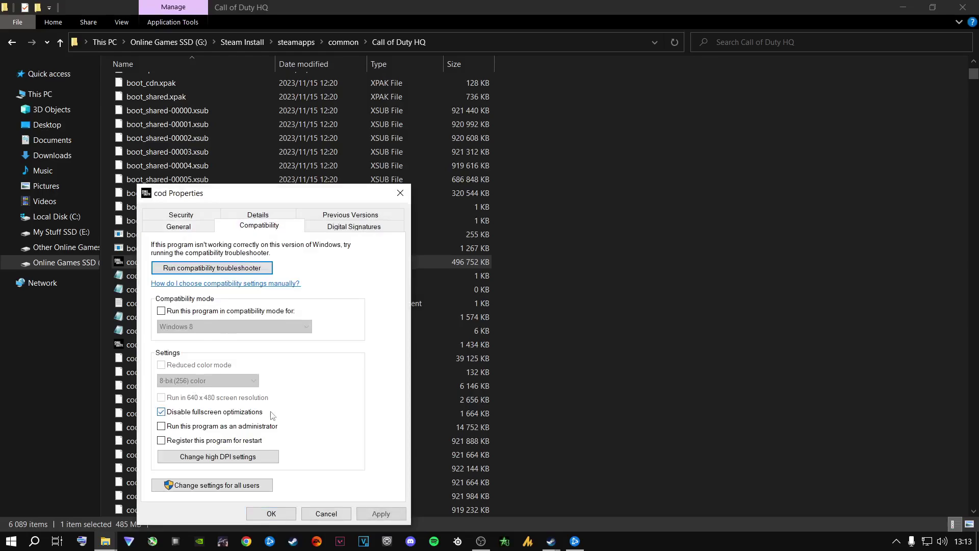
pyautogui.click(197, 427)
# Override cod's high DPI scaling, apply the changes, then close Explorer and Steam Properties
pyautogui.click(220, 459)
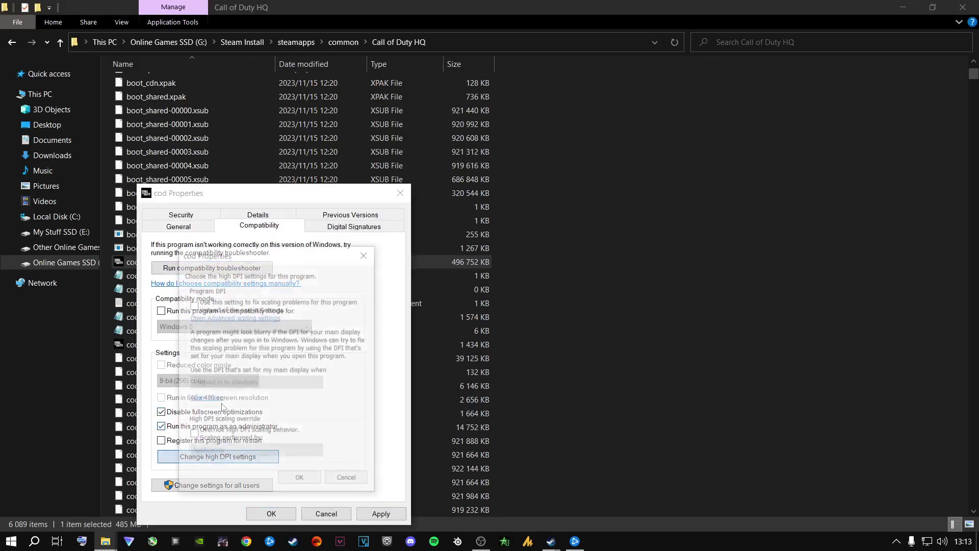
pyautogui.click(193, 306)
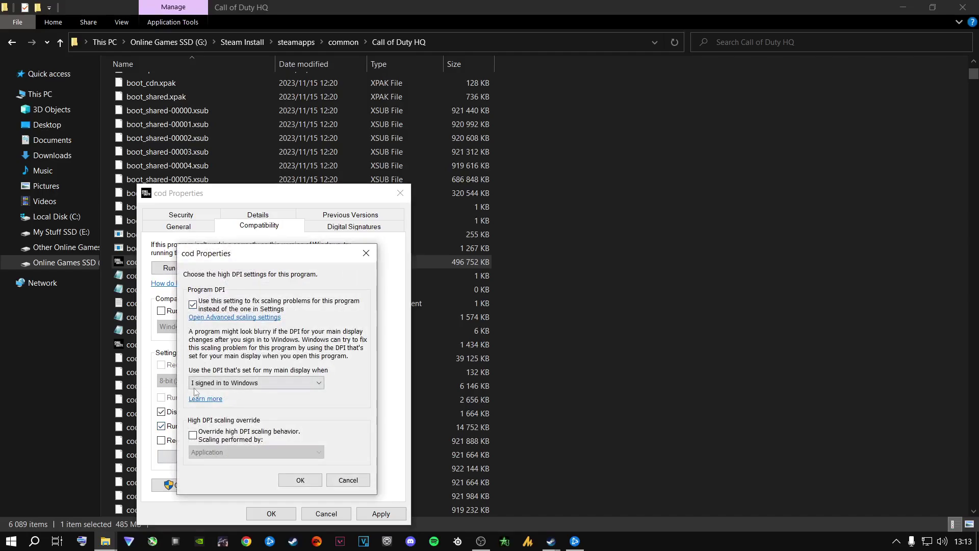
pyautogui.click(193, 436)
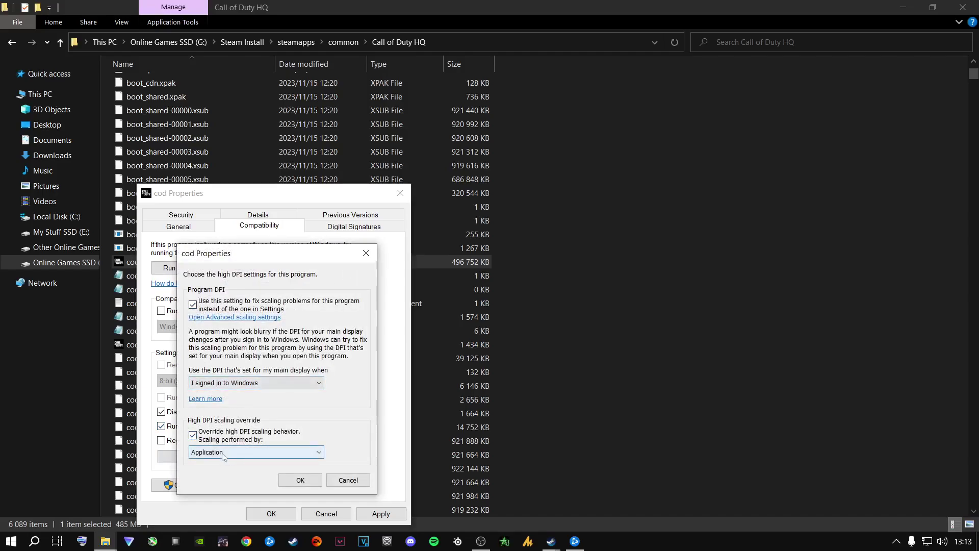
pyautogui.click(311, 480)
pyautogui.click(380, 514)
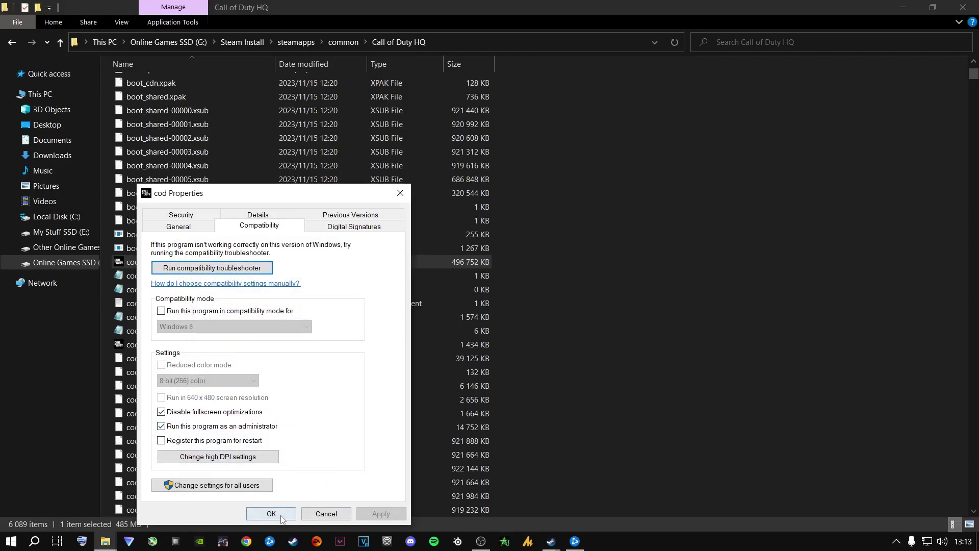
pyautogui.click(271, 514)
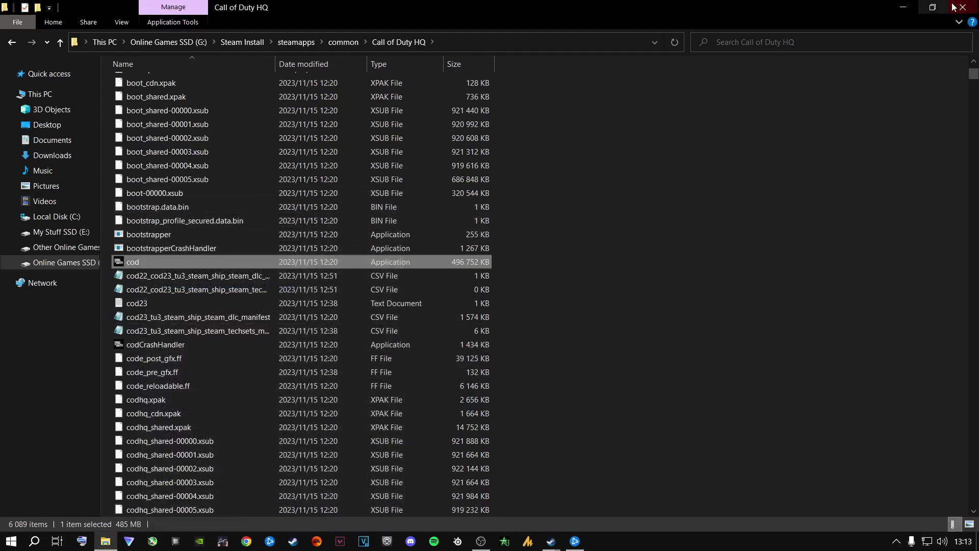
pyautogui.click(903, 7)
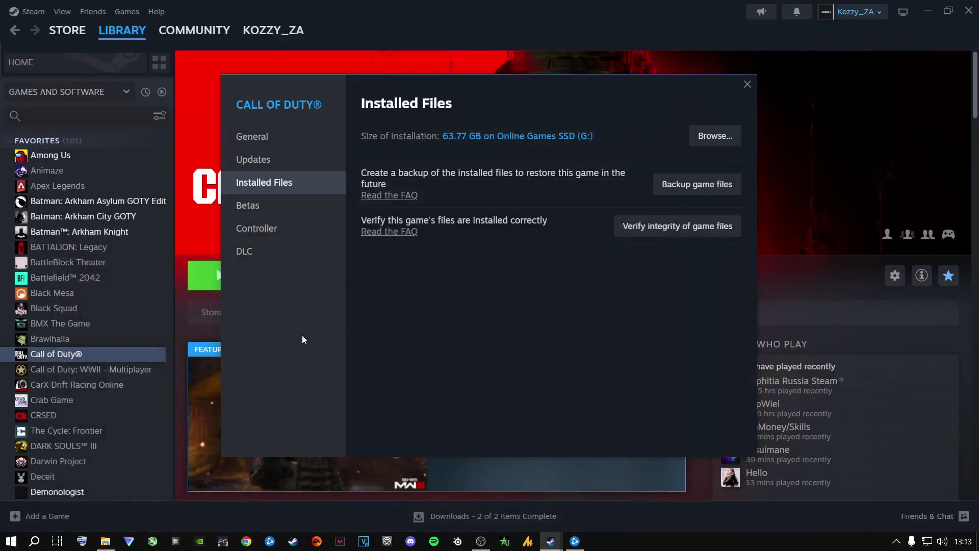
pyautogui.click(746, 84)
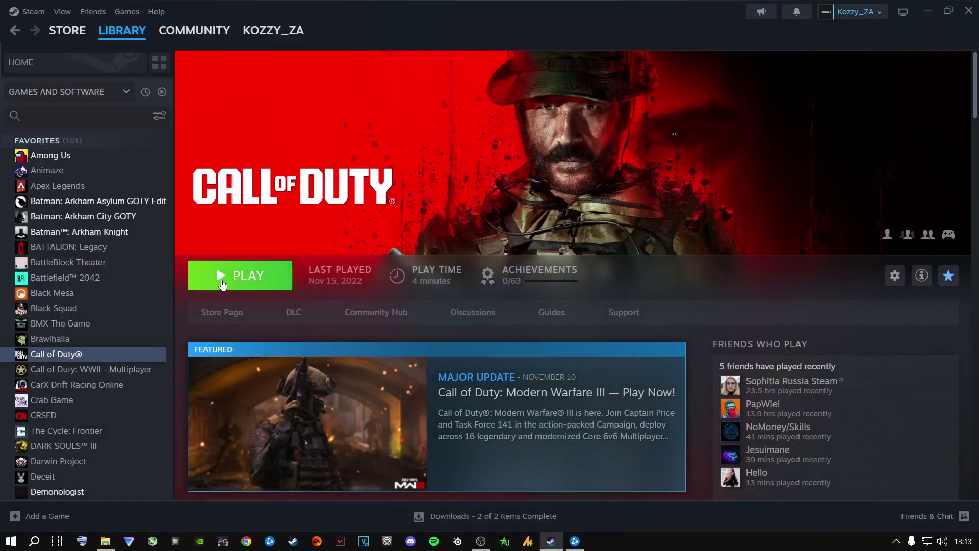